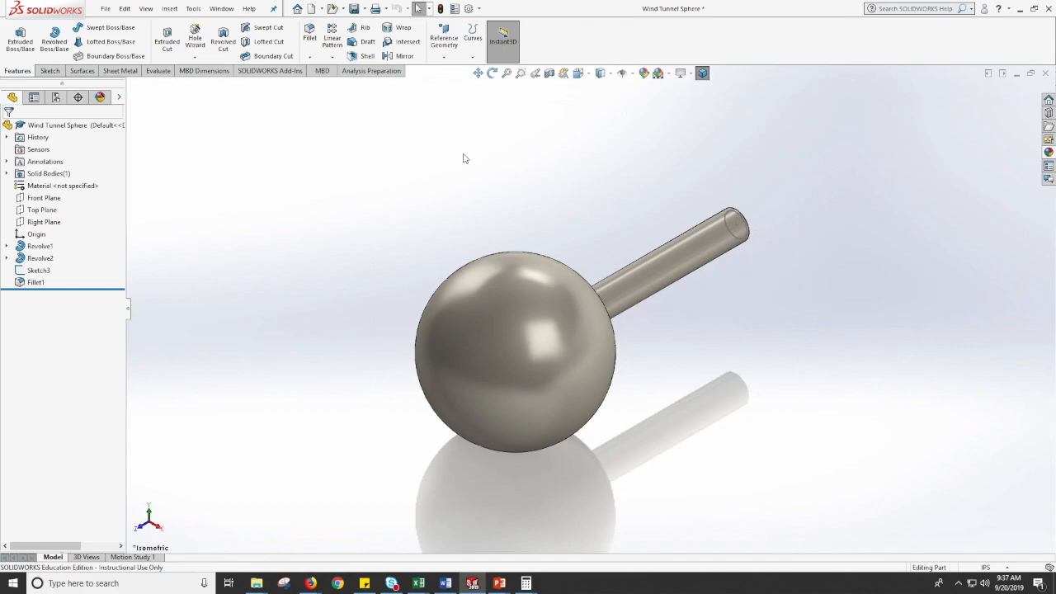
- Enable the SOLIDWORKS Flow Simulation 2019 add-in for the current session only, without loading it at start-up
left_click(480, 9)
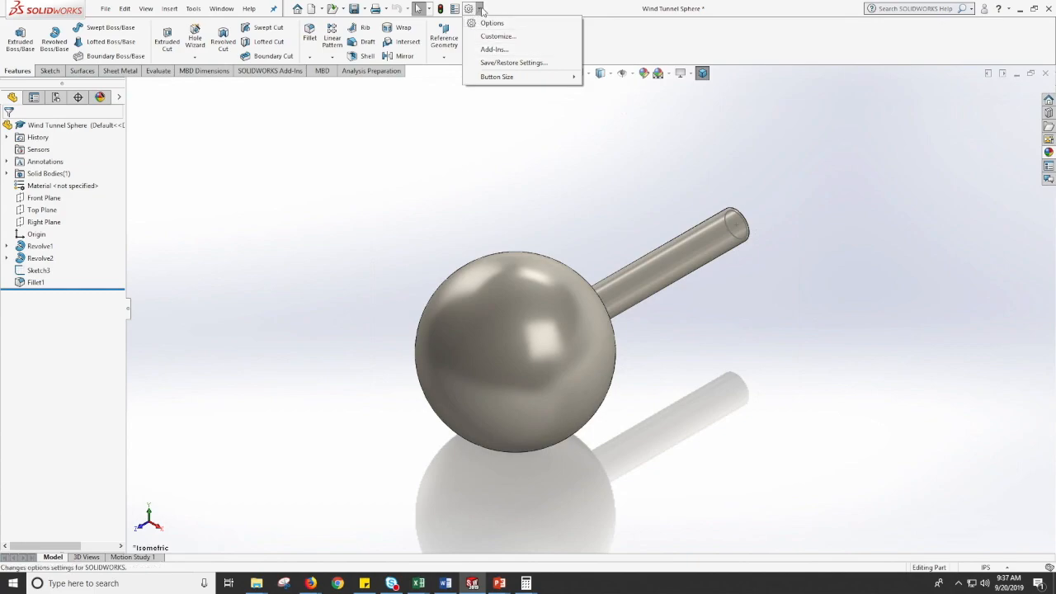
left_click(491, 50)
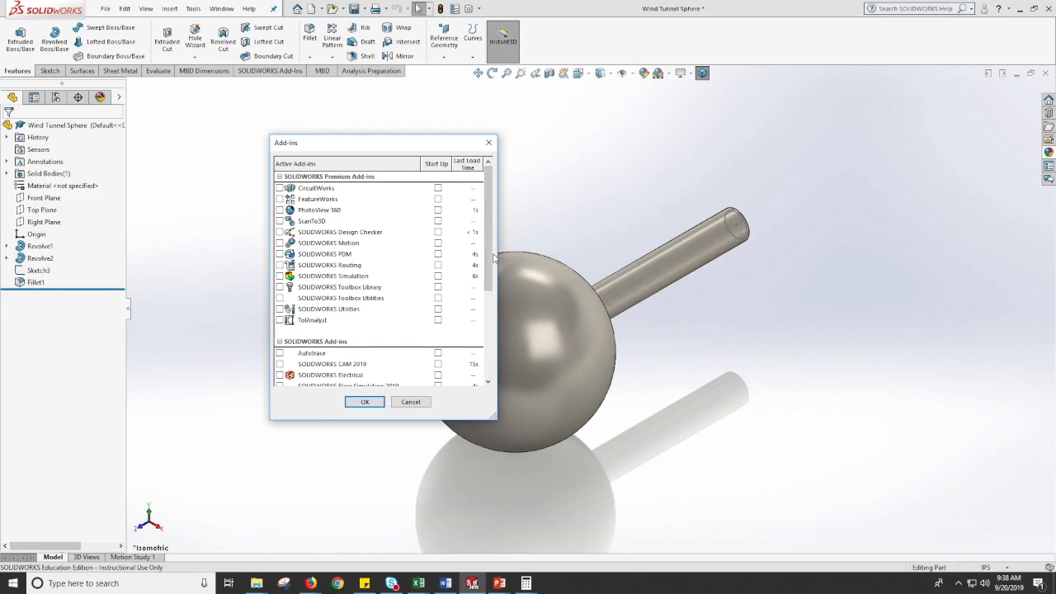
left_click_drag(490, 259, 486, 210)
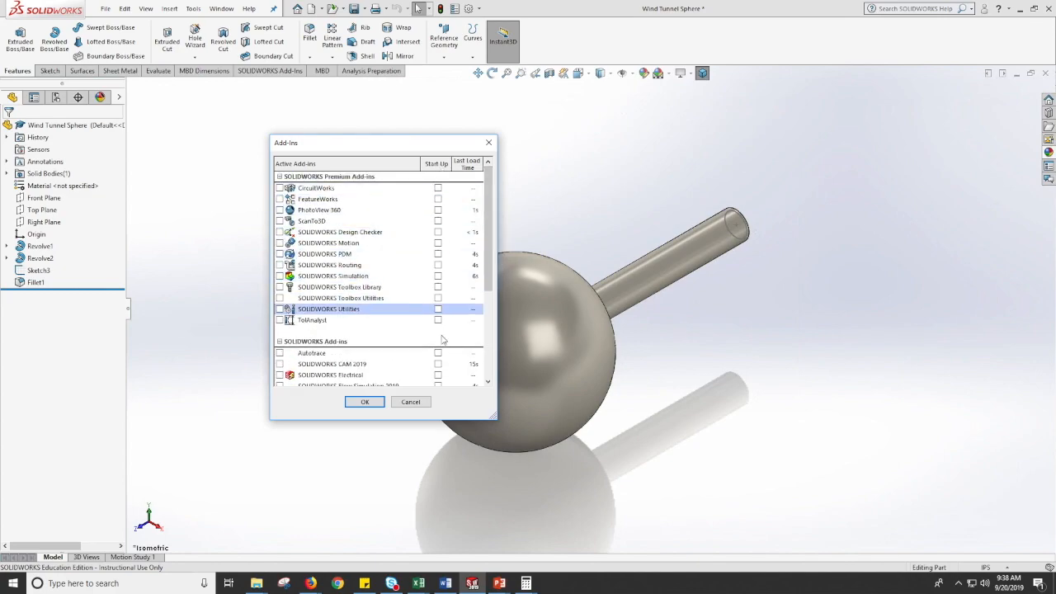
left_click_drag(486, 274, 487, 309)
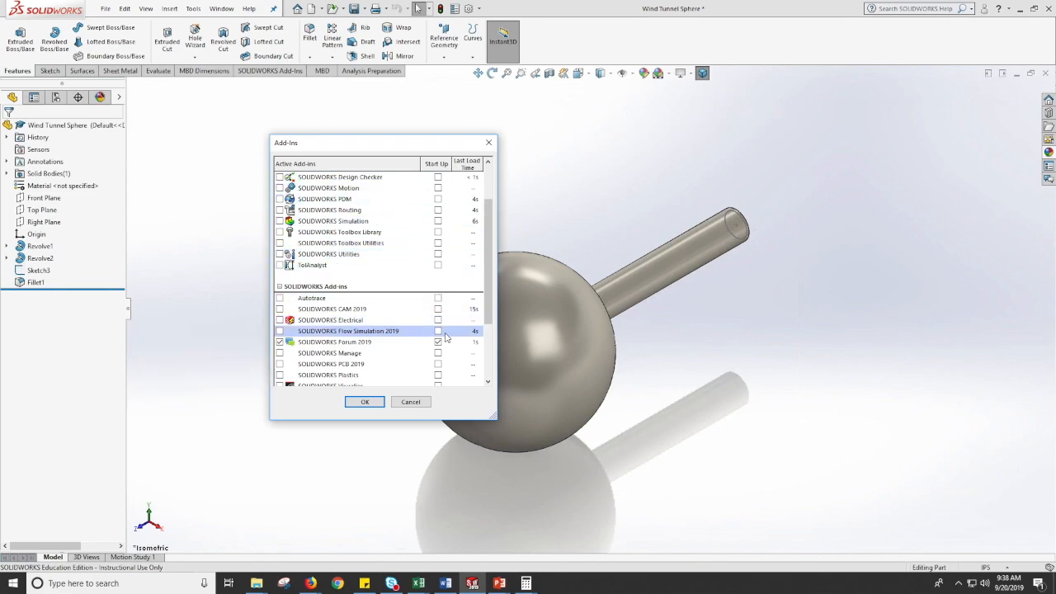
left_click(280, 331)
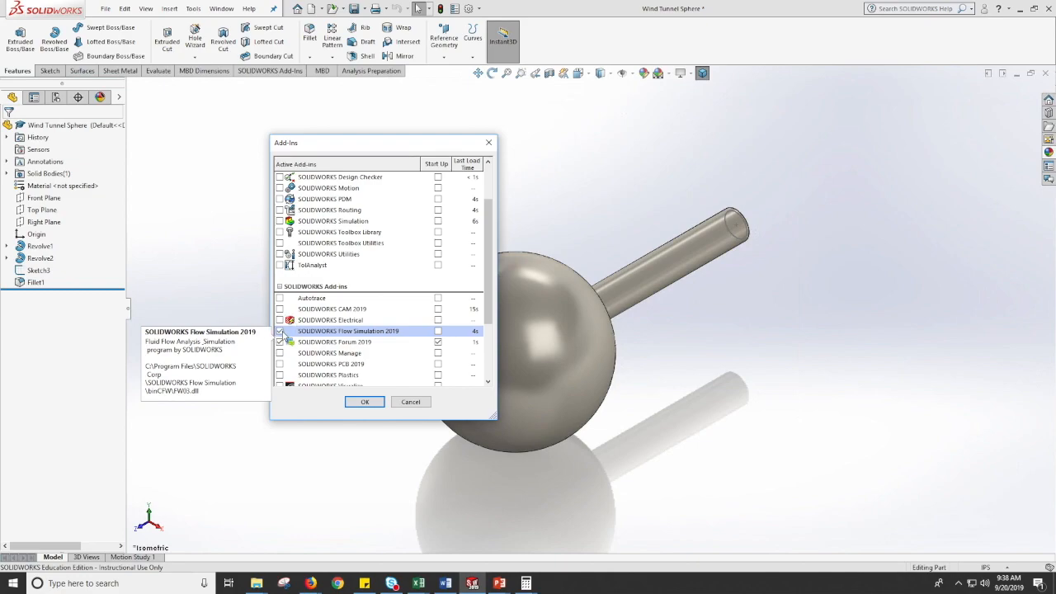
left_click(367, 401)
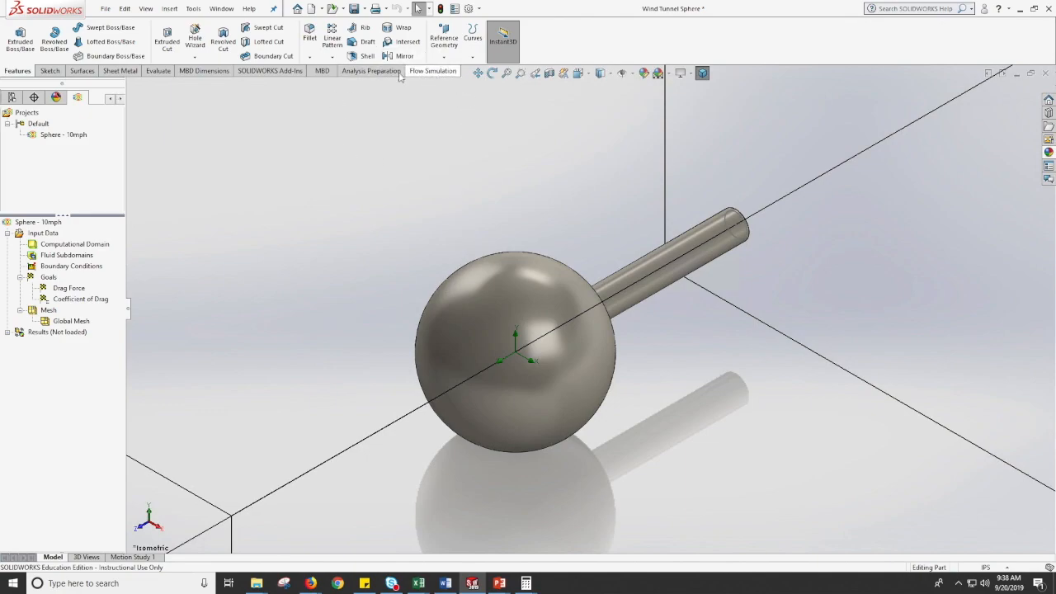
- Delete the existing Sphere - 10mph flow project including its project directory, and display the Flow Simulation commands
right_click(55, 137)
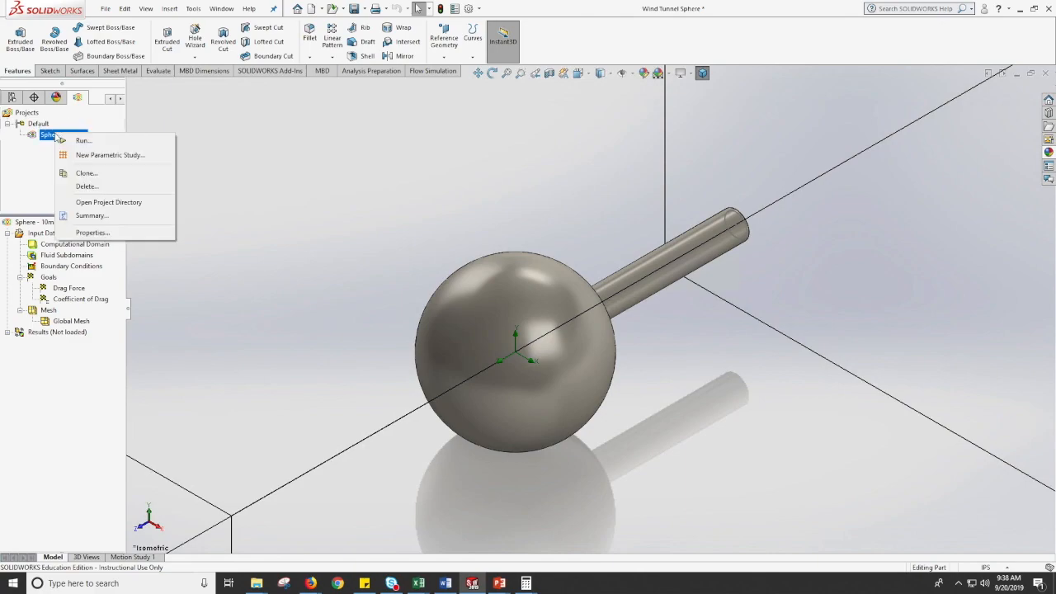
left_click(88, 187)
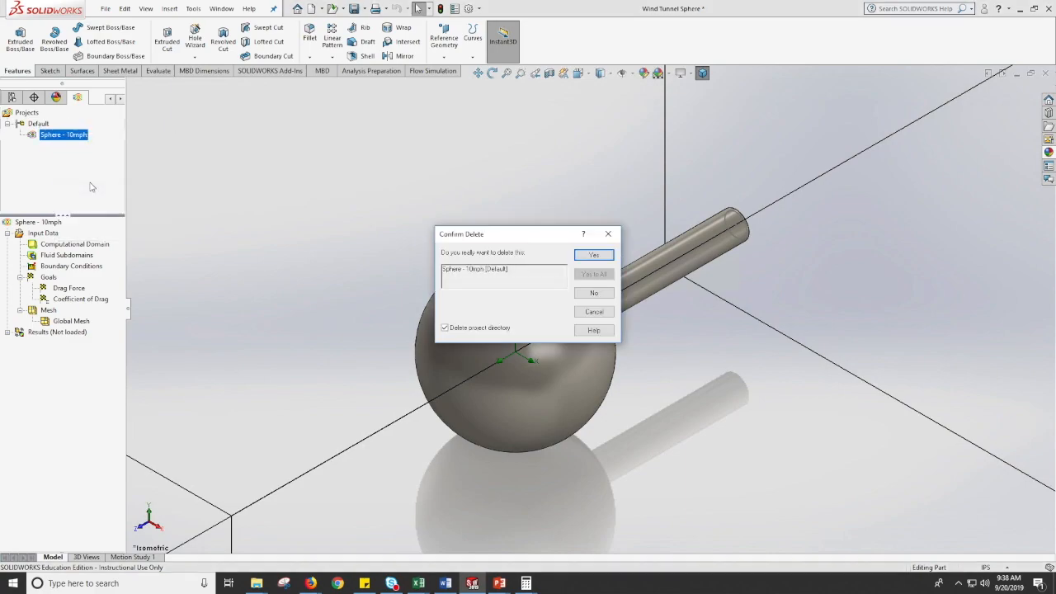
left_click(594, 255)
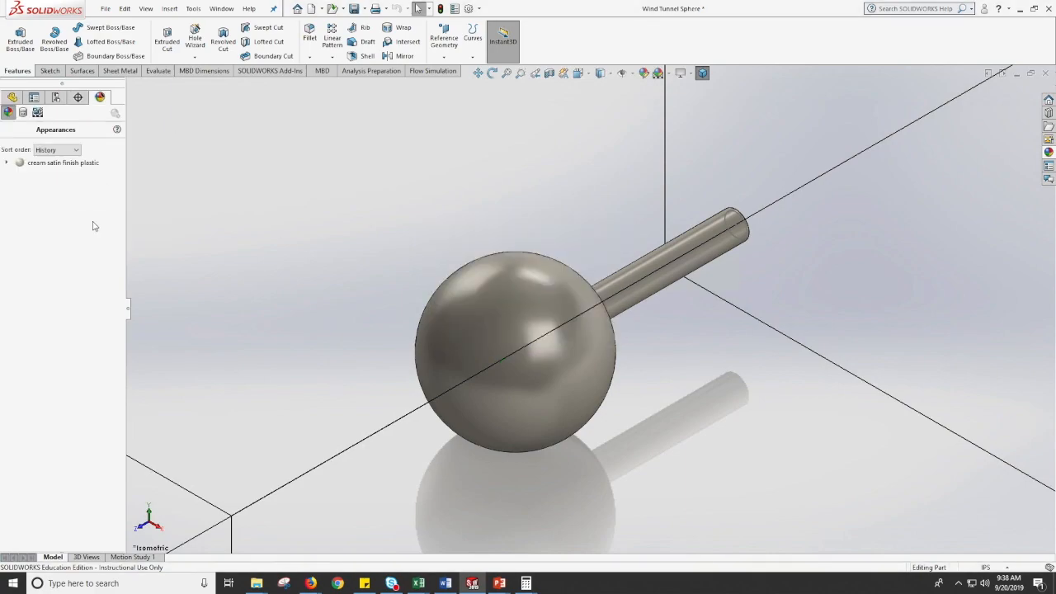
left_click(11, 100)
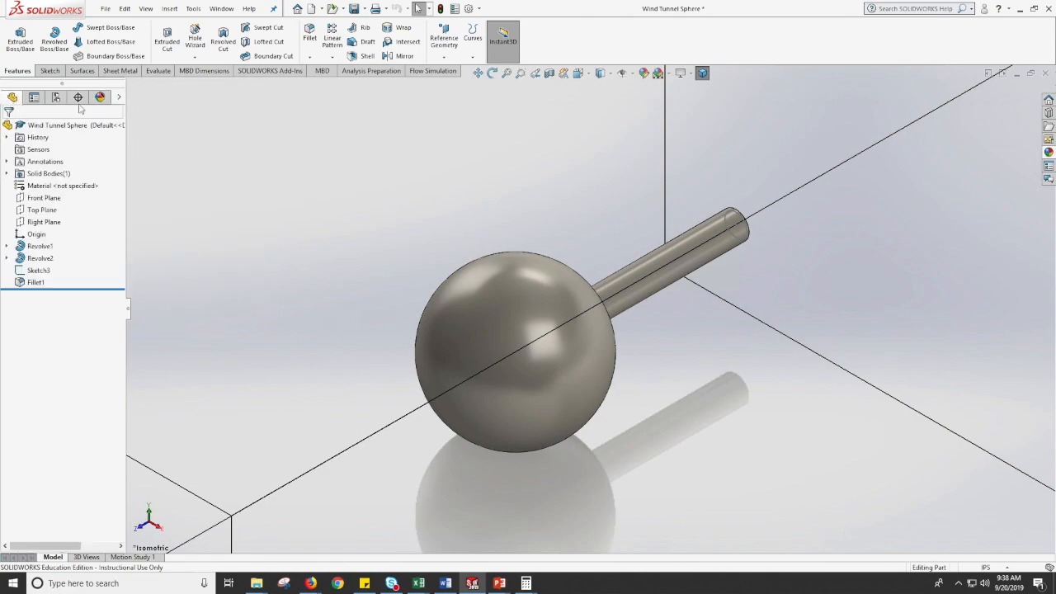
left_click(433, 73)
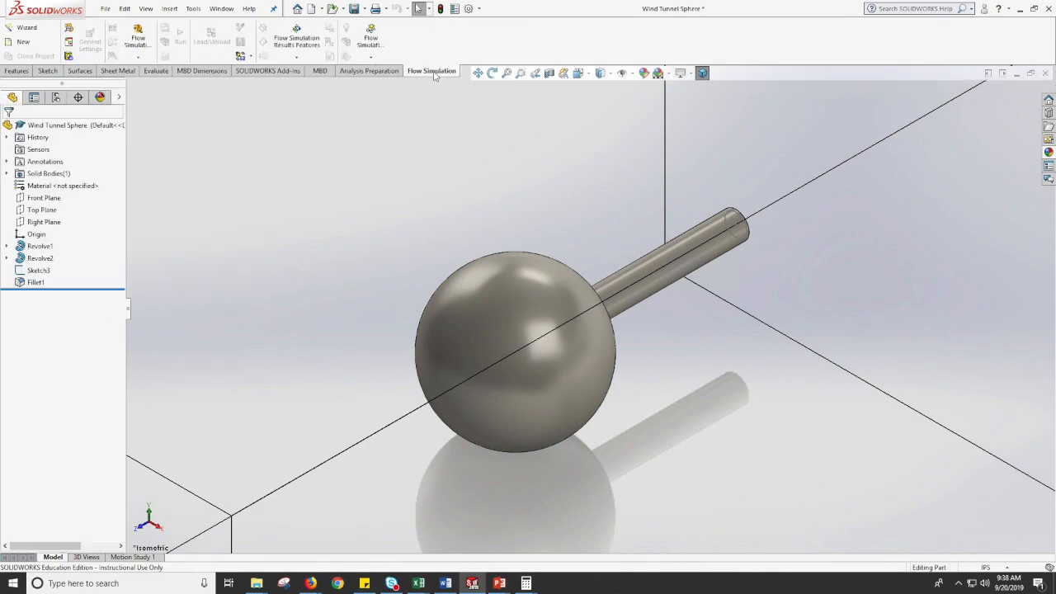
left_click(427, 152)
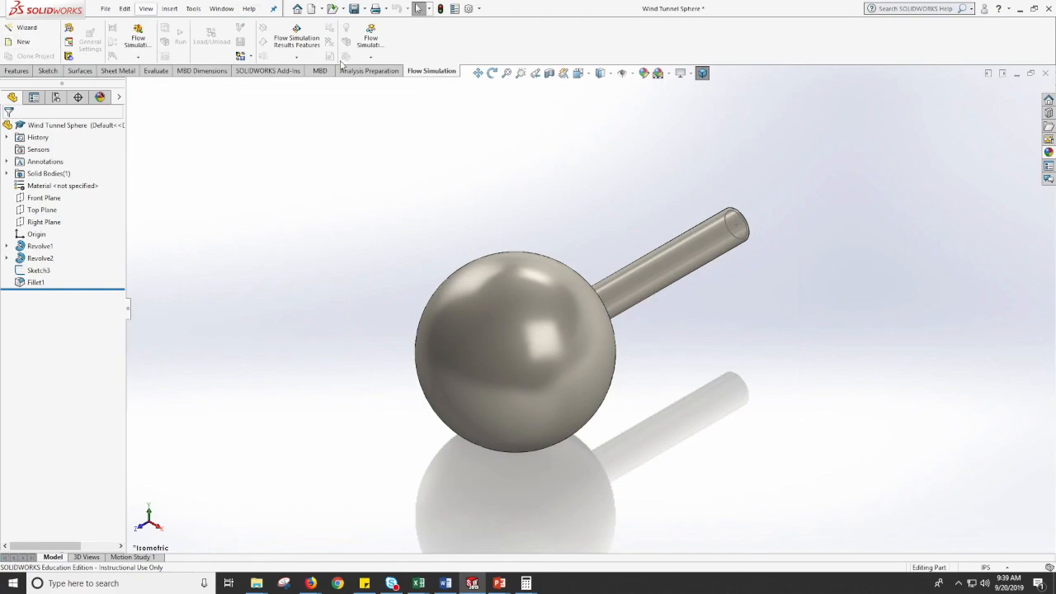
left_click(193, 9)
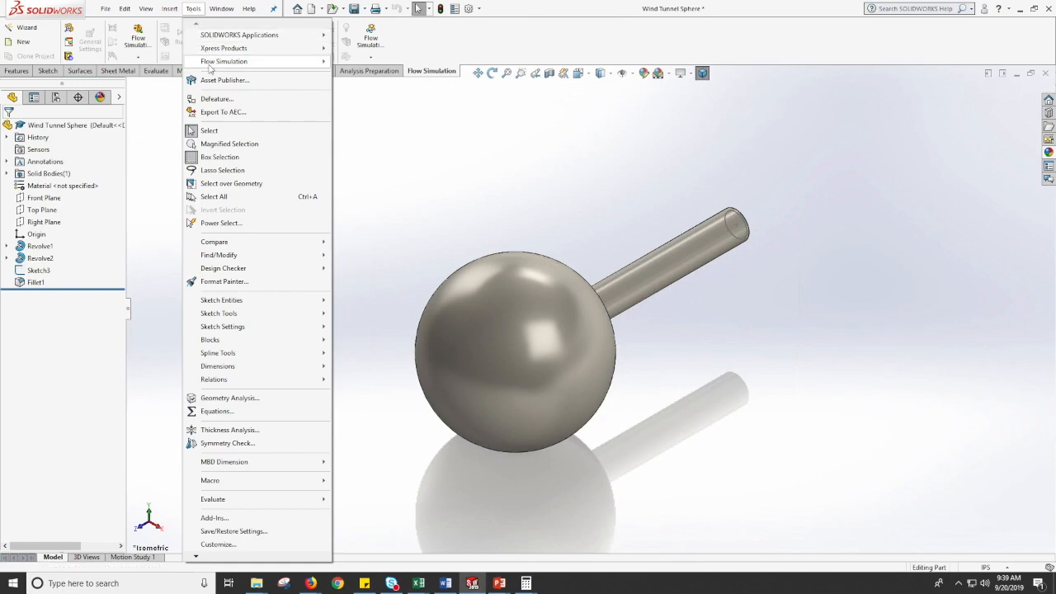
mouse_move(212, 64)
left_click(499, 34)
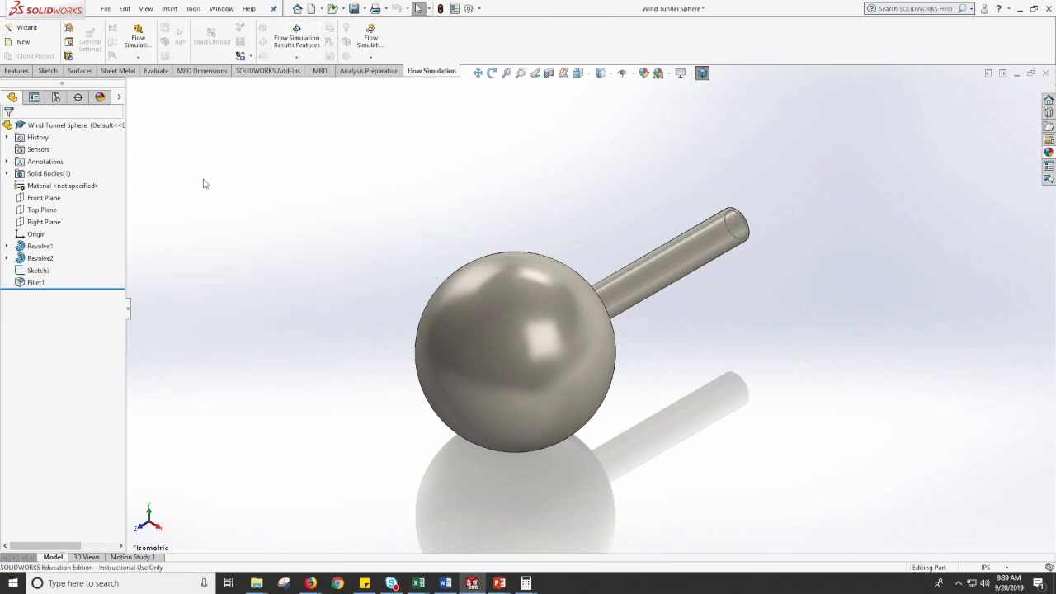
- Start the Flow Simulation project wizard and name the project "Sphere - 10mph", using the current configuration
left_click(27, 28)
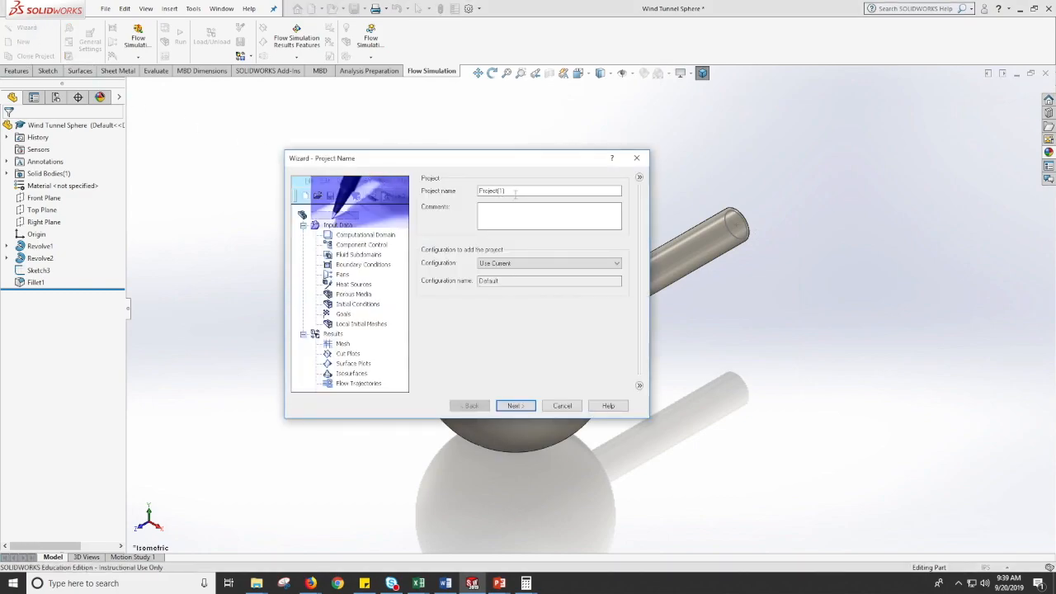
double_click(527, 193)
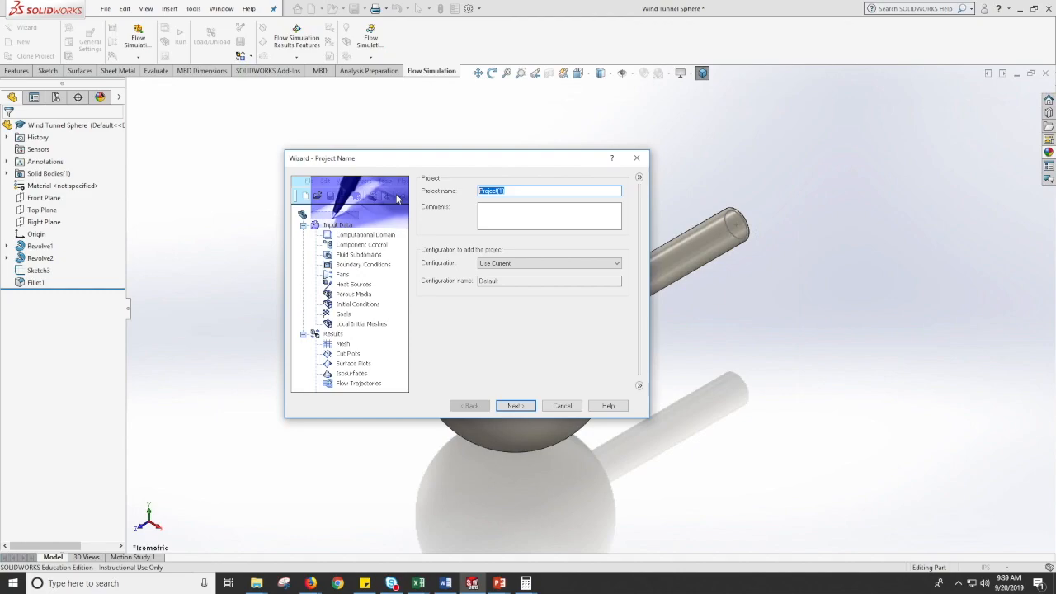
type("Sphere - 10mph")
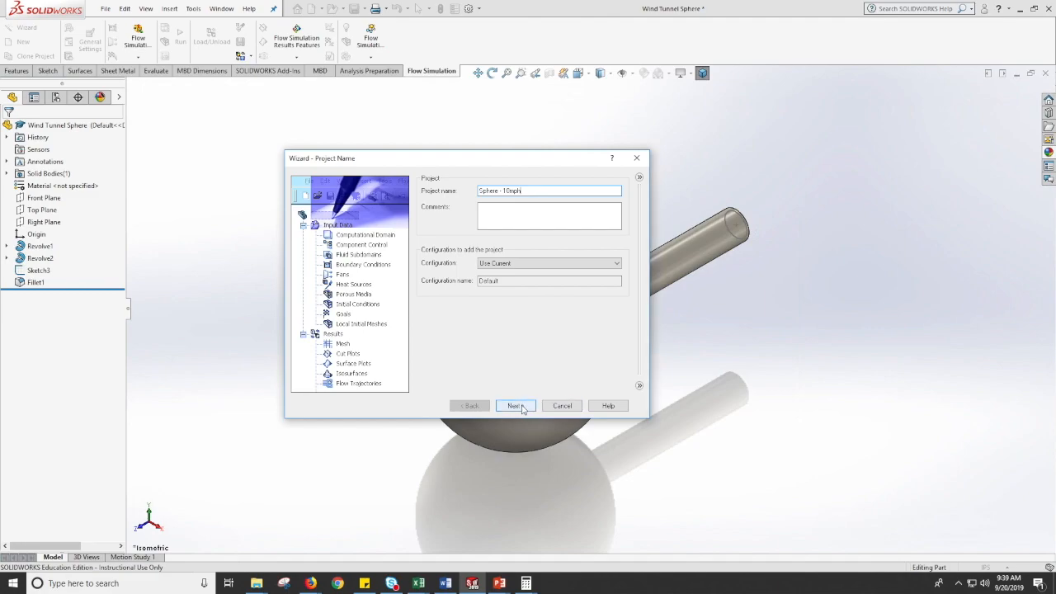
left_click(522, 407)
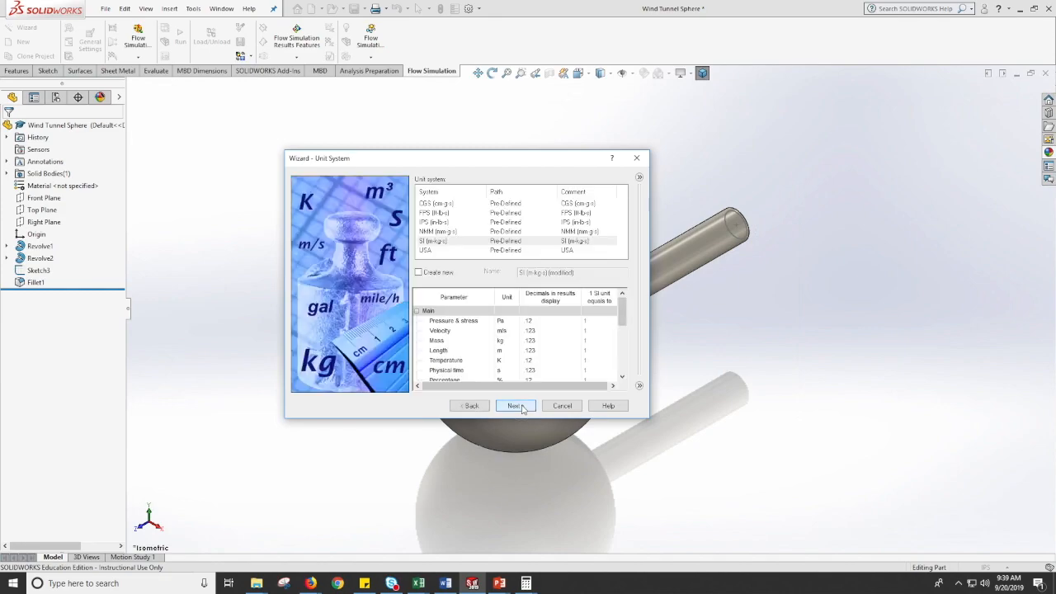
- Choose the USA unit system for the project and check the units listed under Medium Properties
left_click(440, 242)
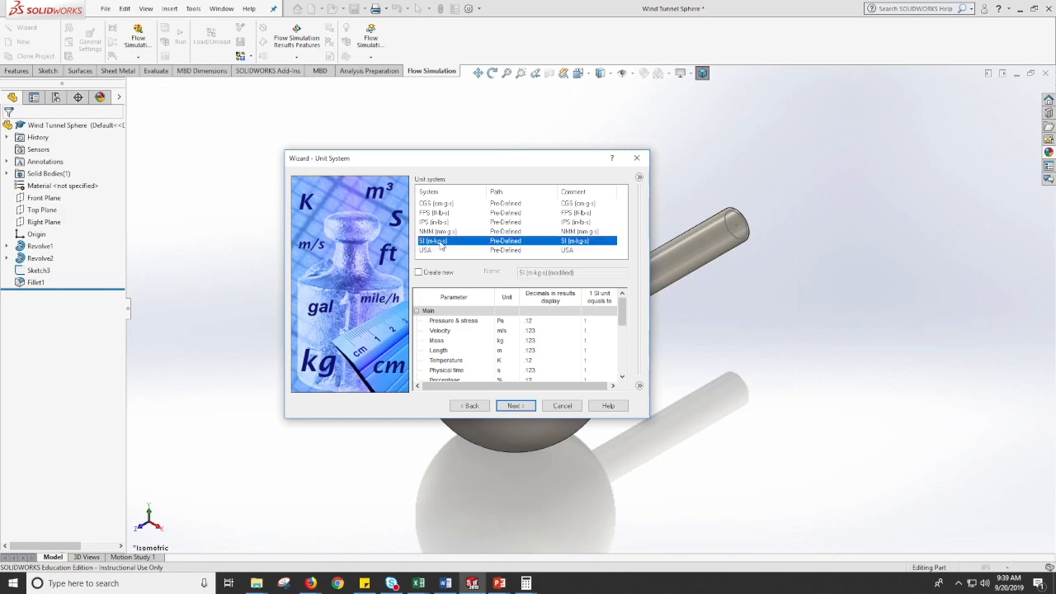
left_click(433, 251)
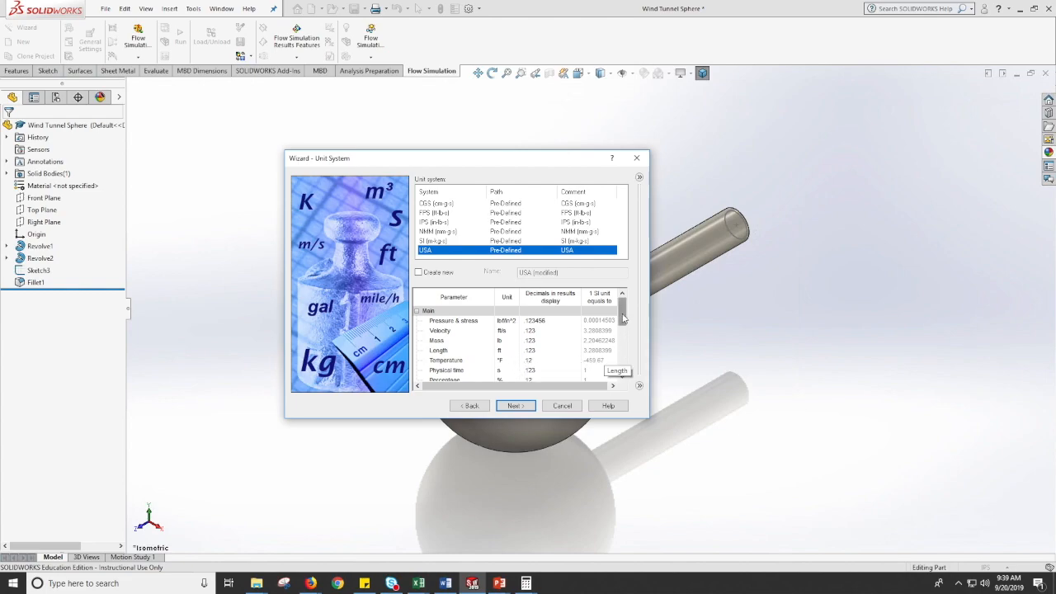
left_click_drag(622, 318, 624, 353)
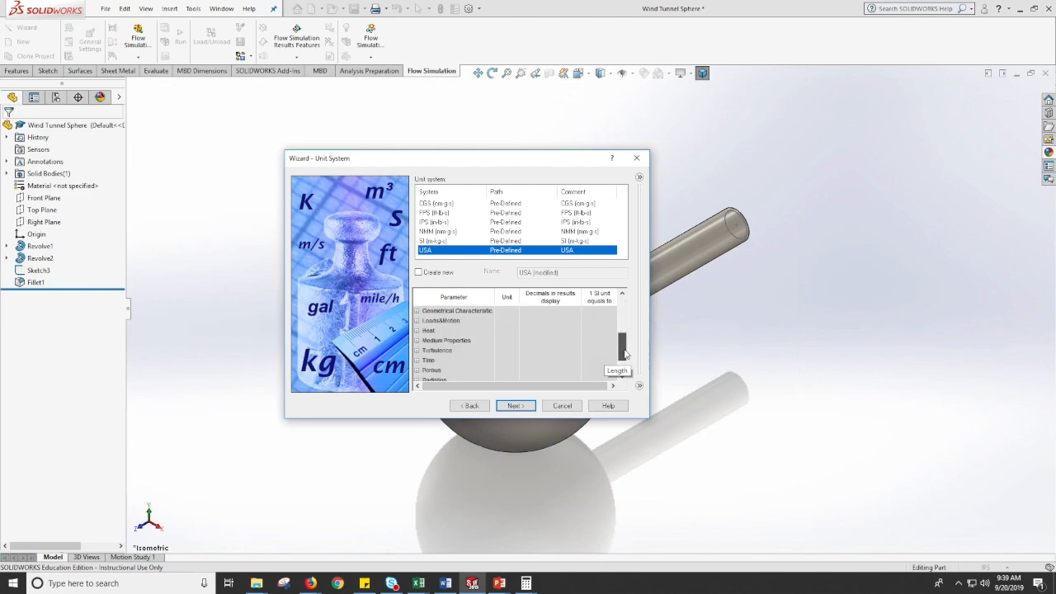
left_click(417, 340)
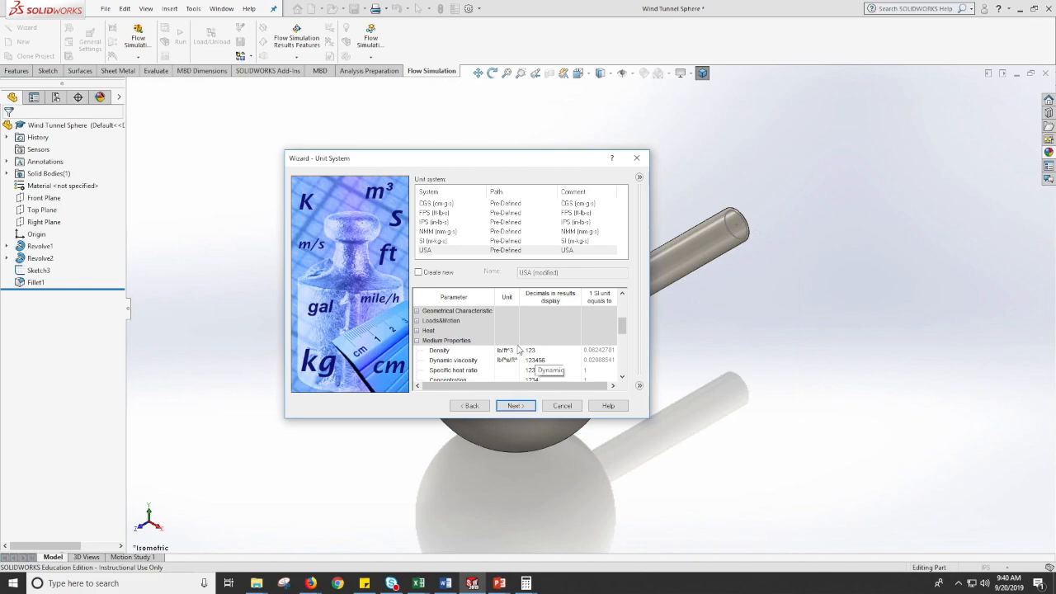
left_click(516, 406)
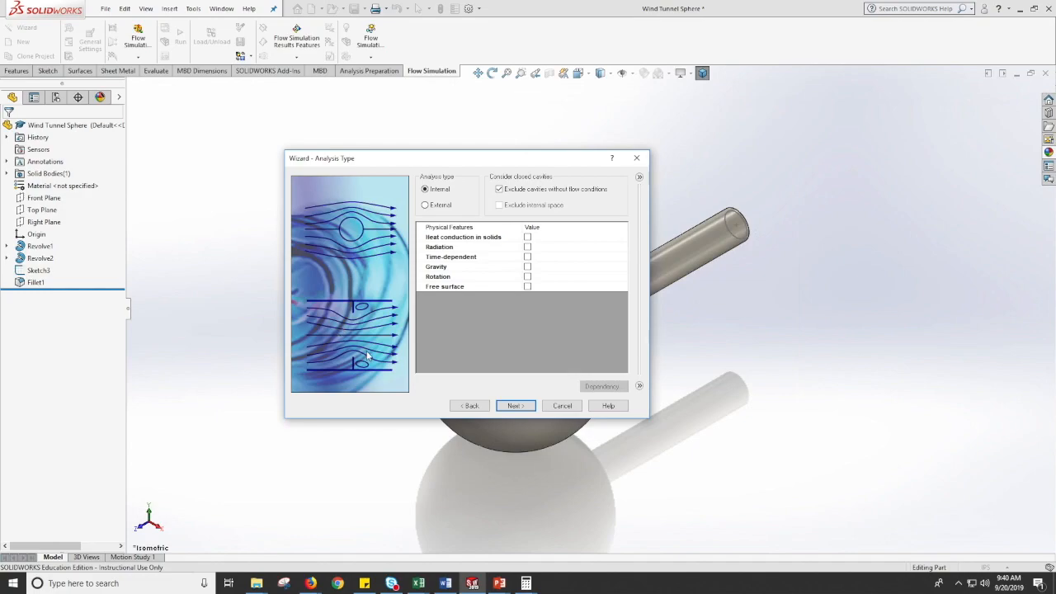
- Set the analysis type to External and add the pre-defined gas Air as the project's default fluid
left_click(425, 205)
left_click(527, 407)
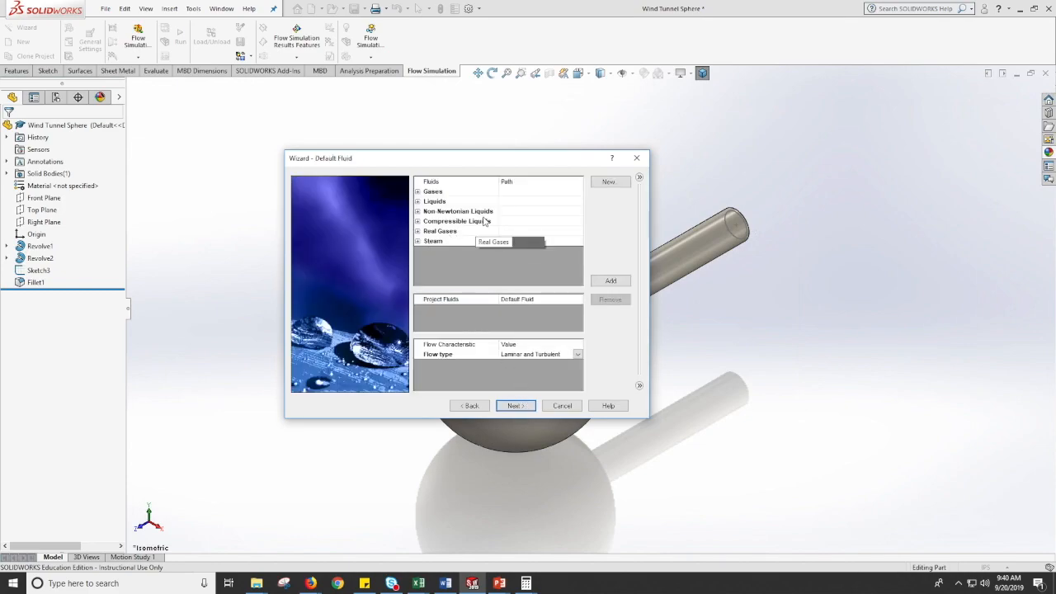
left_click(417, 192)
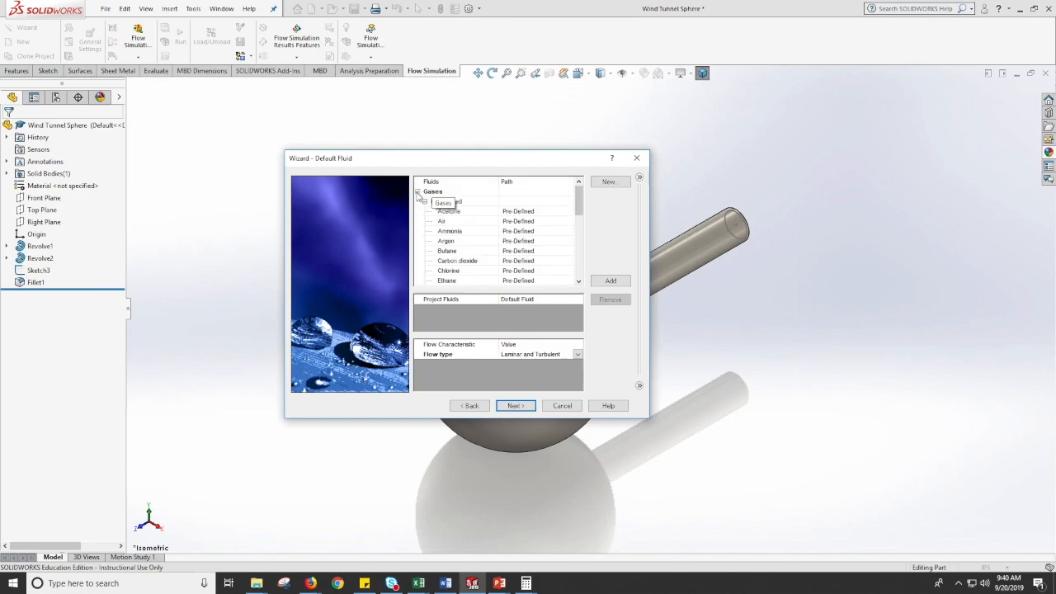
left_click(451, 221)
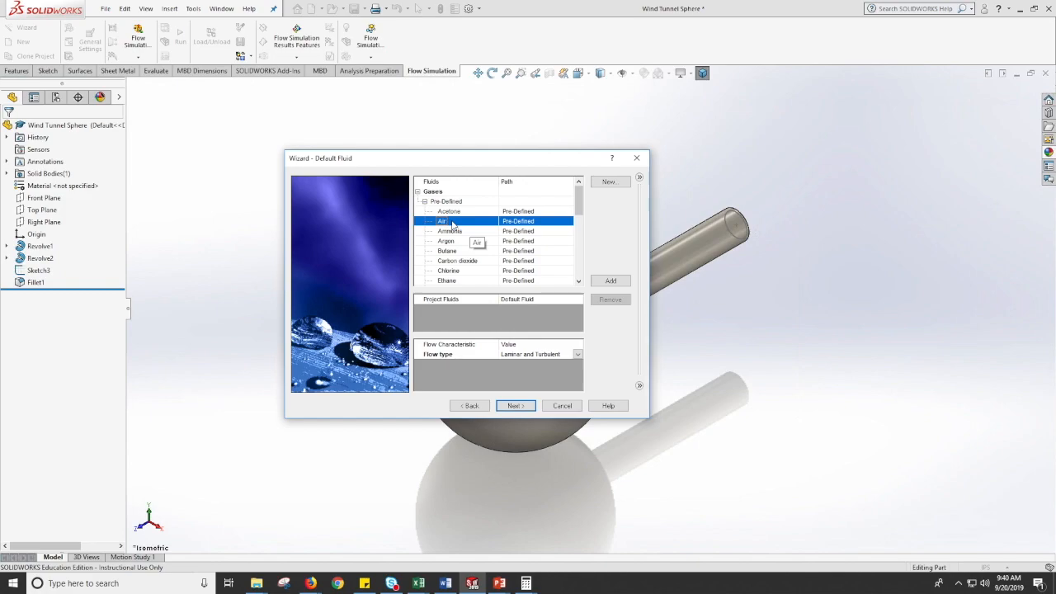
left_click(621, 281)
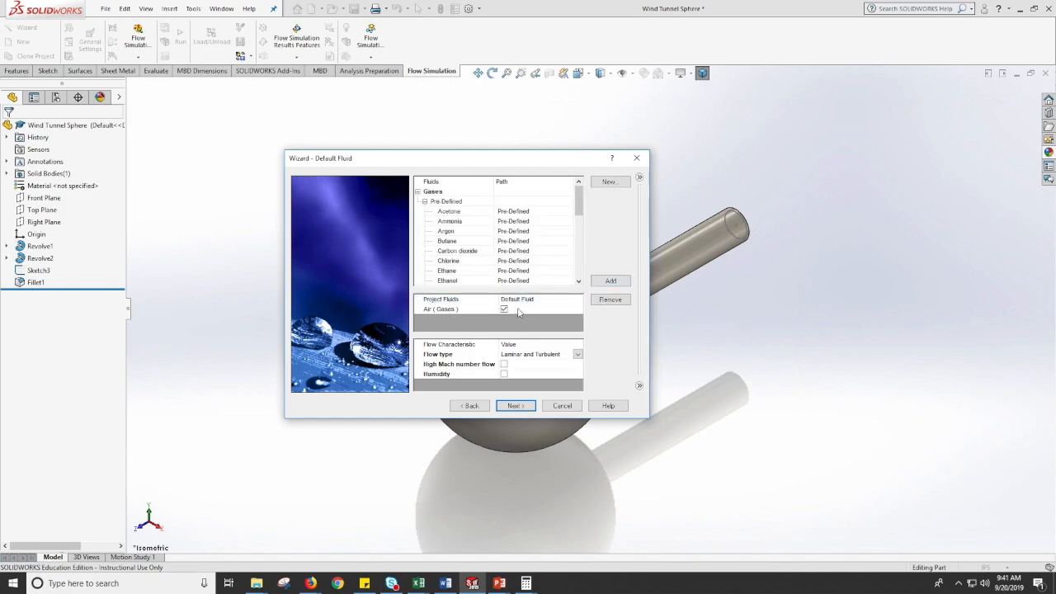
left_click(514, 406)
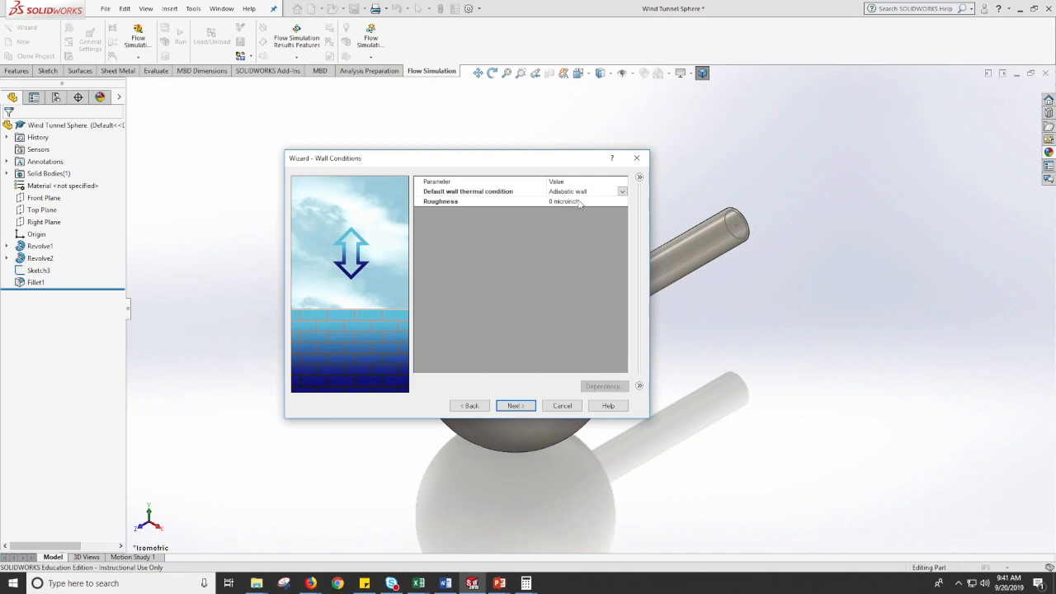
- Keep the default wall conditions, convert 10 mph to feet per second in Calculator, and finish the project with a Z velocity of -14.665 ft/s
left_click(516, 406)
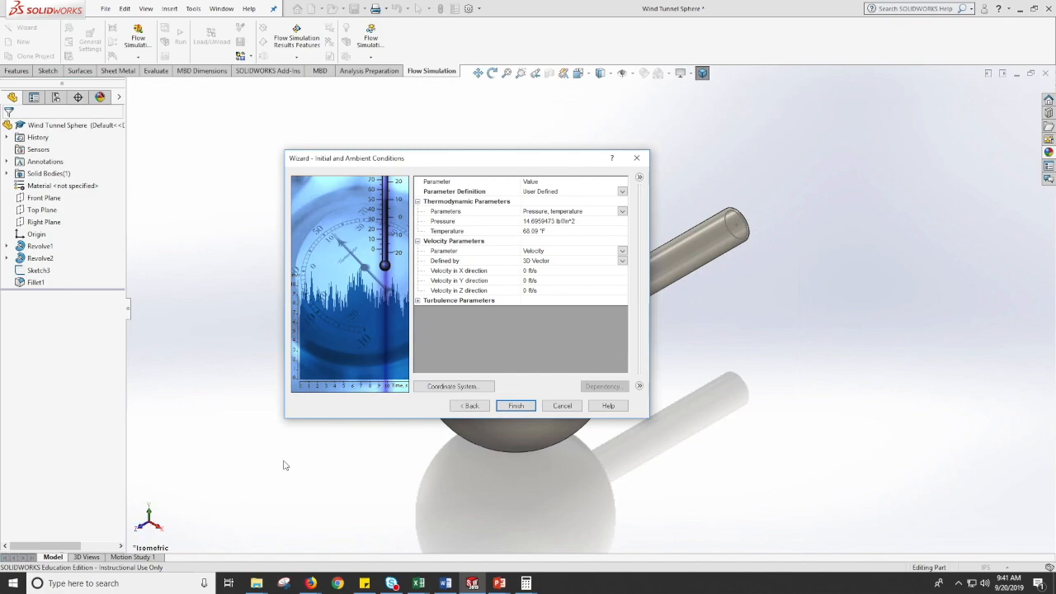
left_click(548, 292)
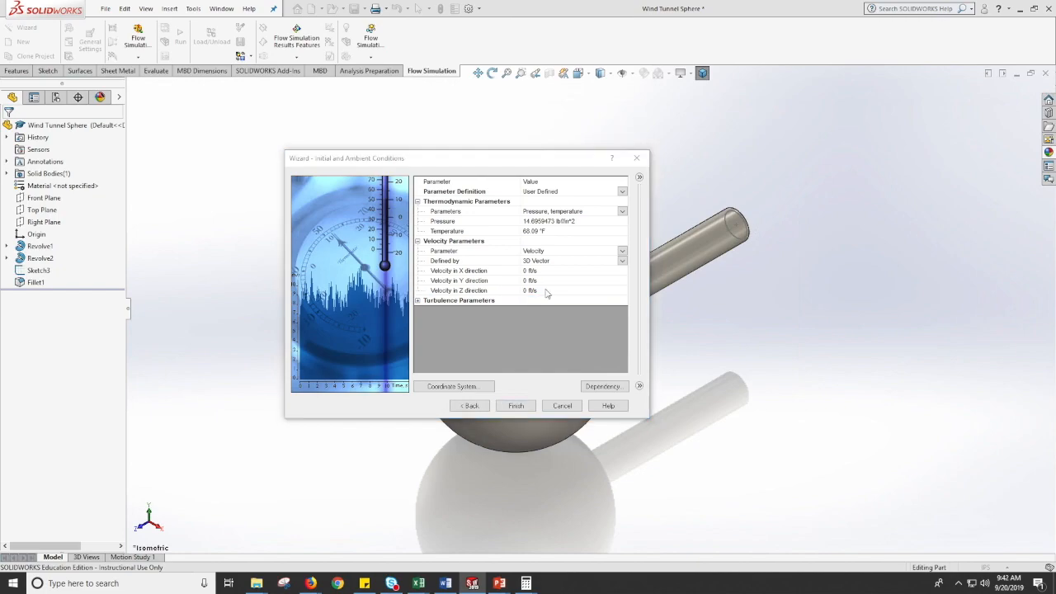
key("alt+Tab")
left_click(695, 208)
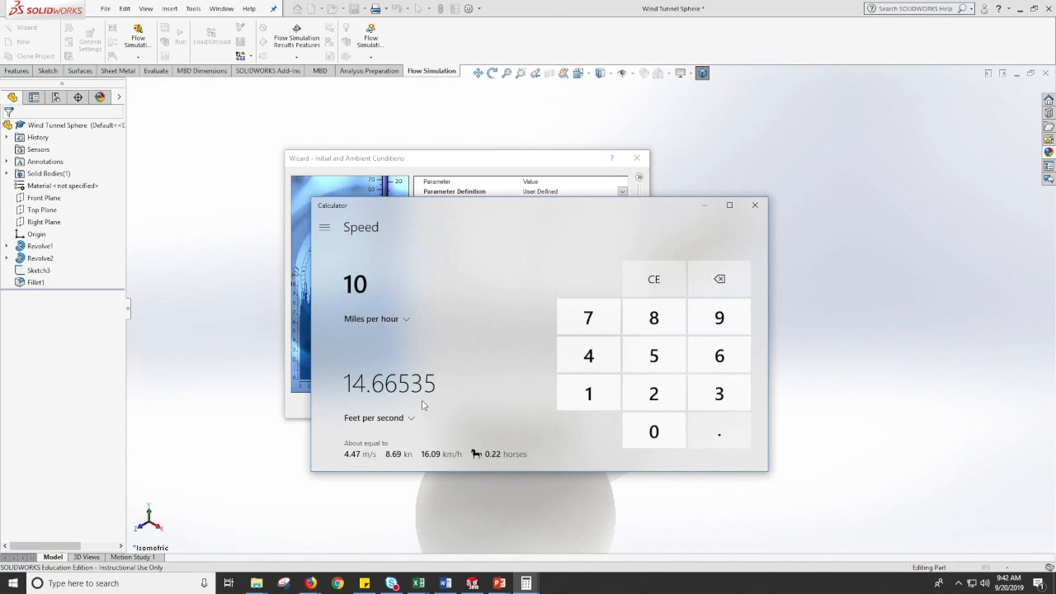
key("alt+Tab")
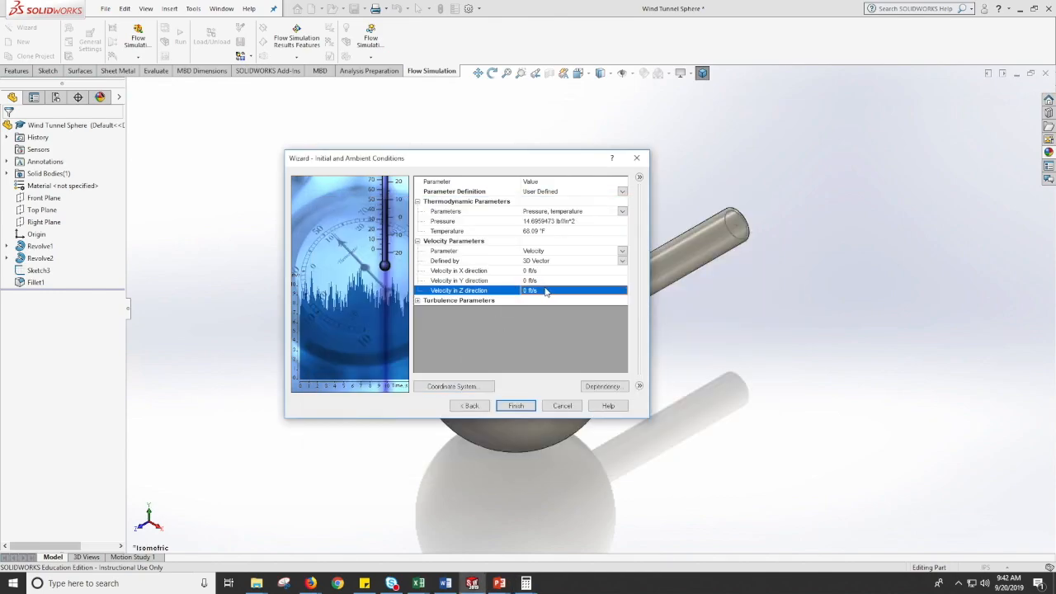
type("-14.66")
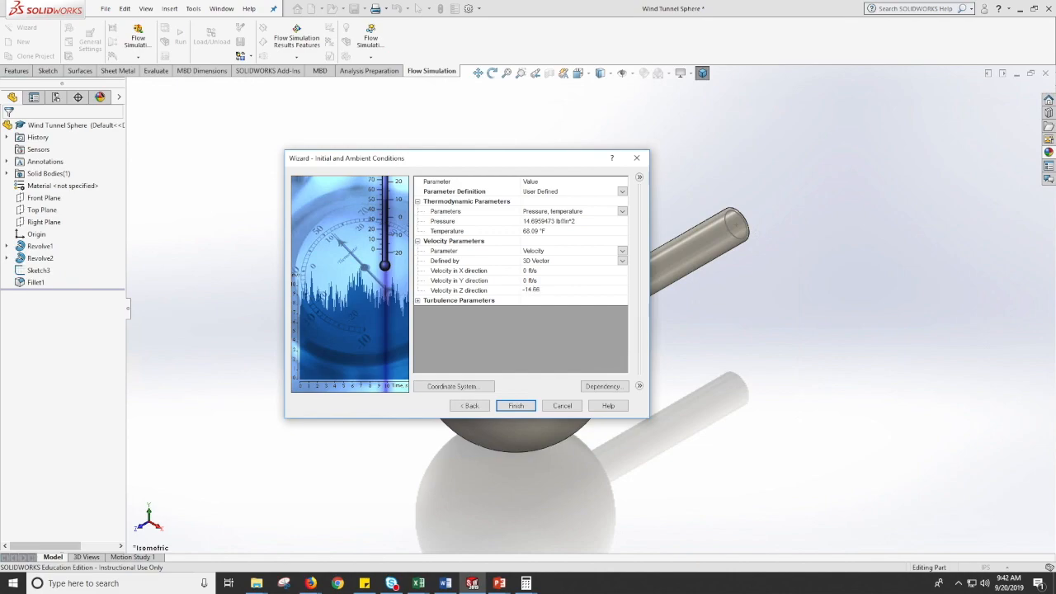
type("5")
key("Return")
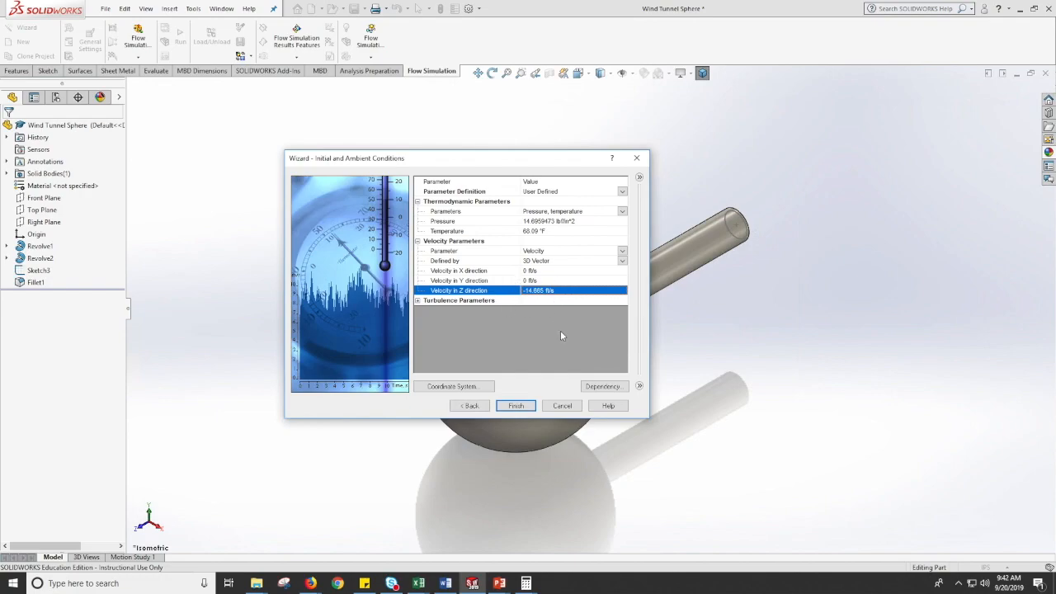
left_click(518, 406)
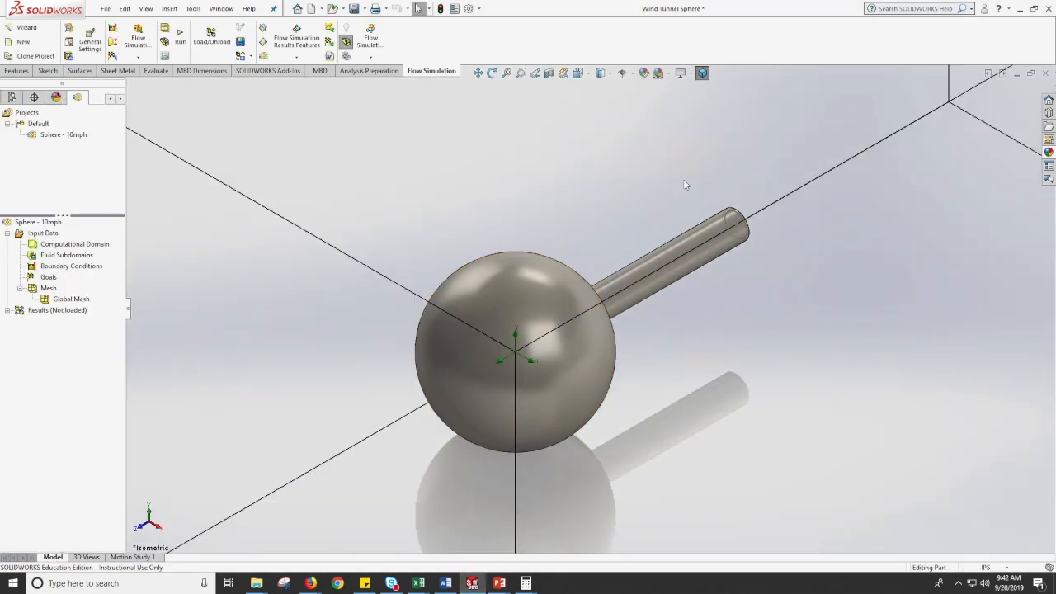
- Examine the full extent of the computational domain around the sphere
scroll(595, 287, "up", 10)
scroll(594, 290, "down", 3)
scroll(594, 289, "up", 3)
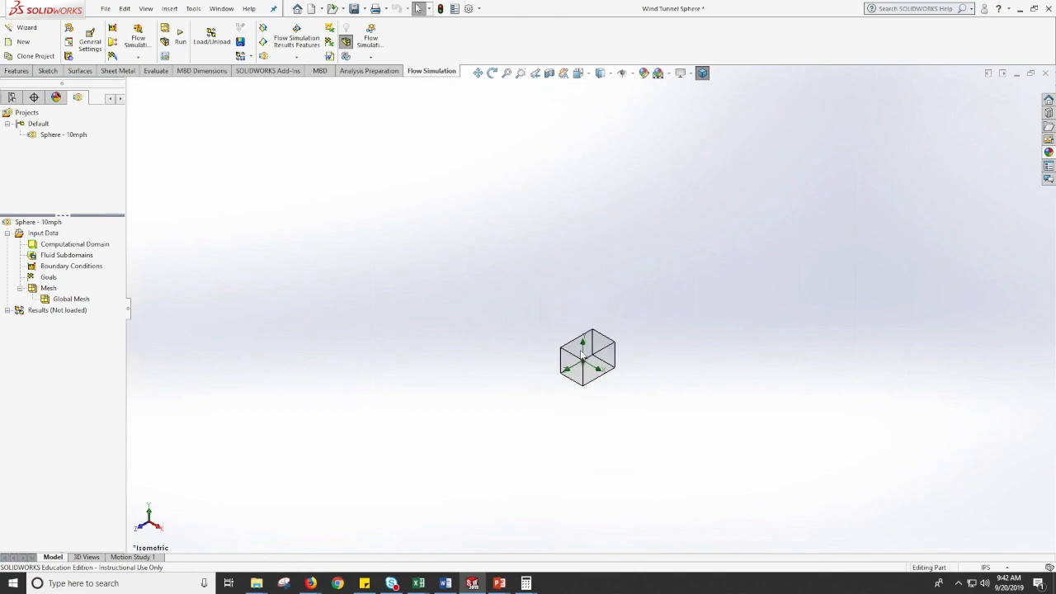
scroll(582, 355, "down", 4)
scroll(581, 355, "down", 6)
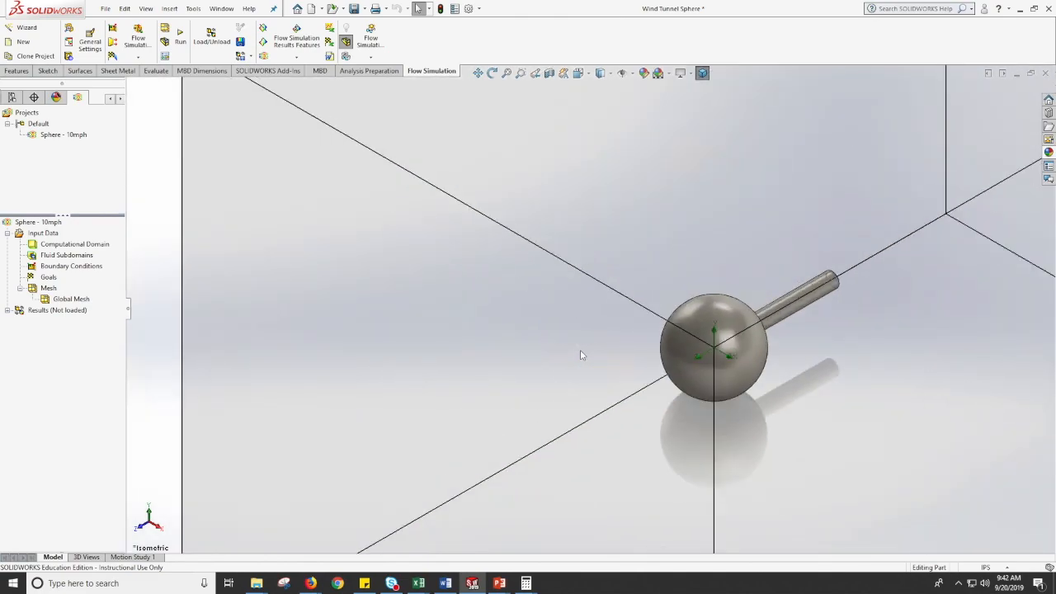
scroll(580, 355, "up", 6)
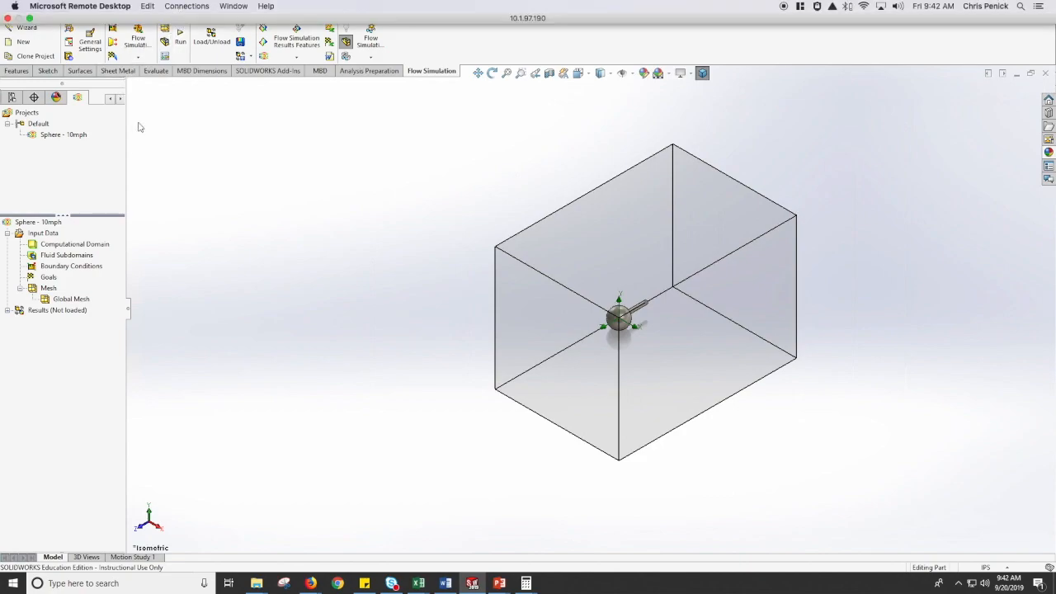
- Set the level of initial mesh to 4 in the automatic global mesh settings and accept them
left_click(195, 9)
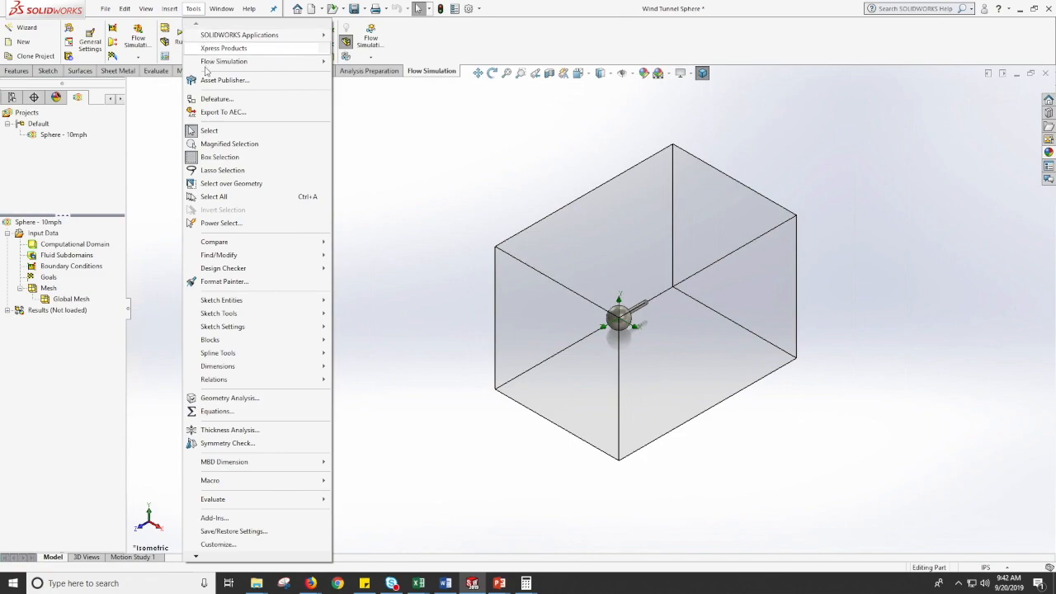
mouse_move(211, 63)
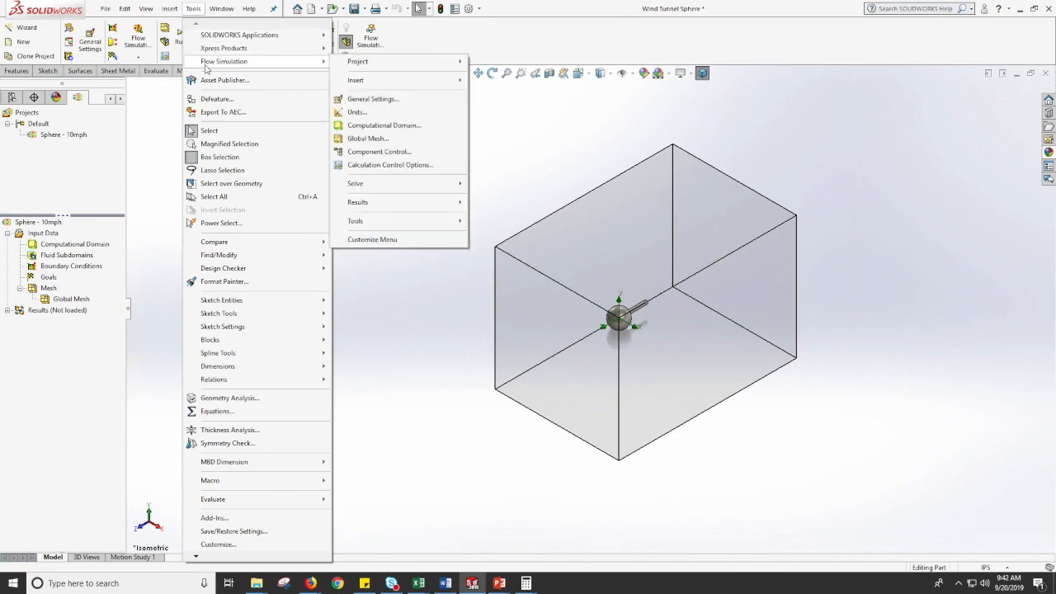
left_click(368, 139)
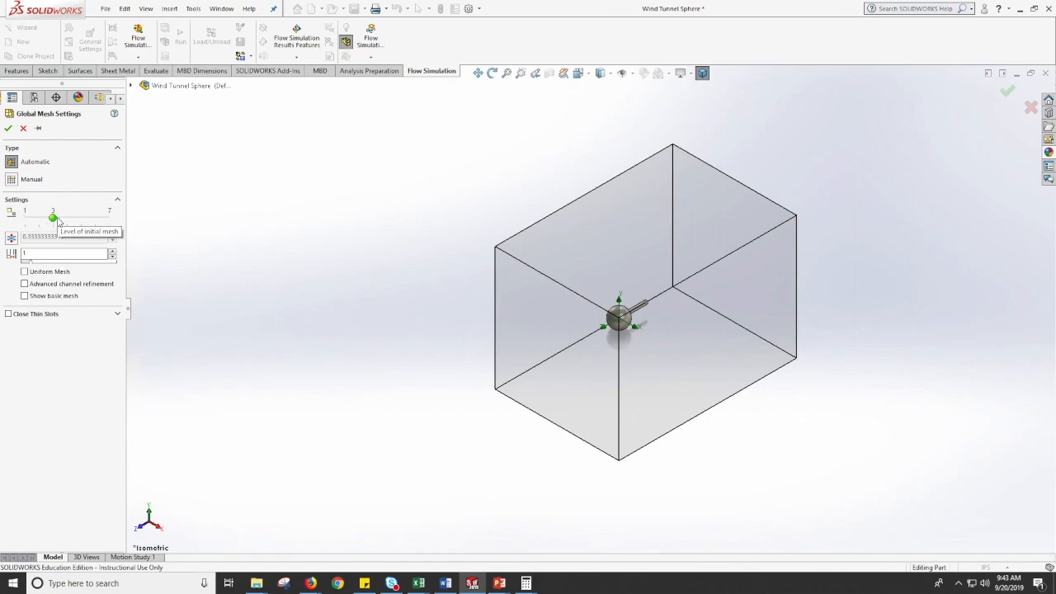
left_click(53, 217)
left_click_drag(60, 219, 69, 220)
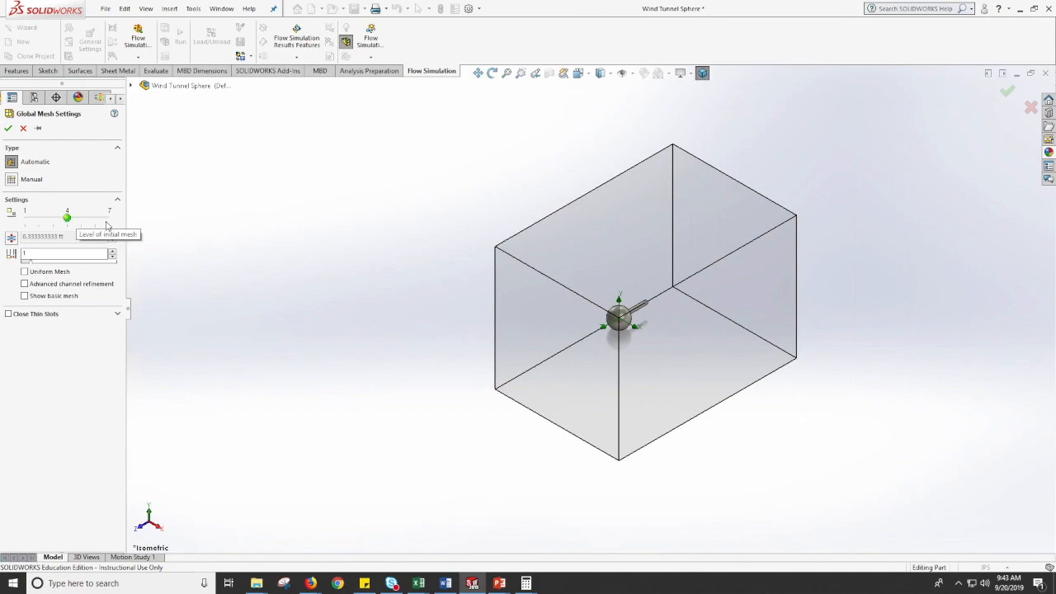
left_click_drag(67, 217, 110, 218)
left_click_drag(110, 218, 68, 218)
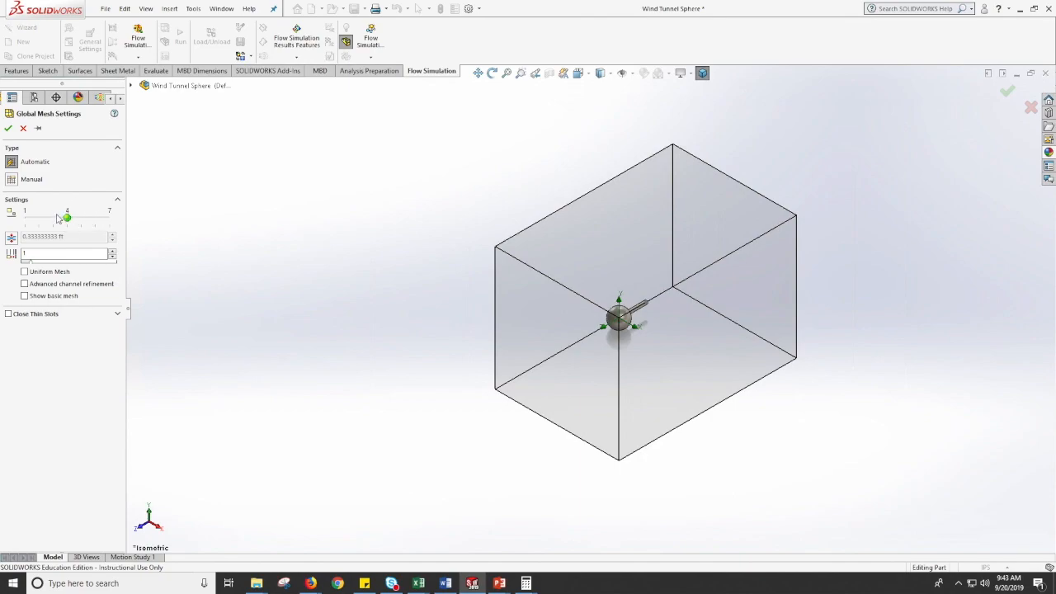
left_click(7, 129)
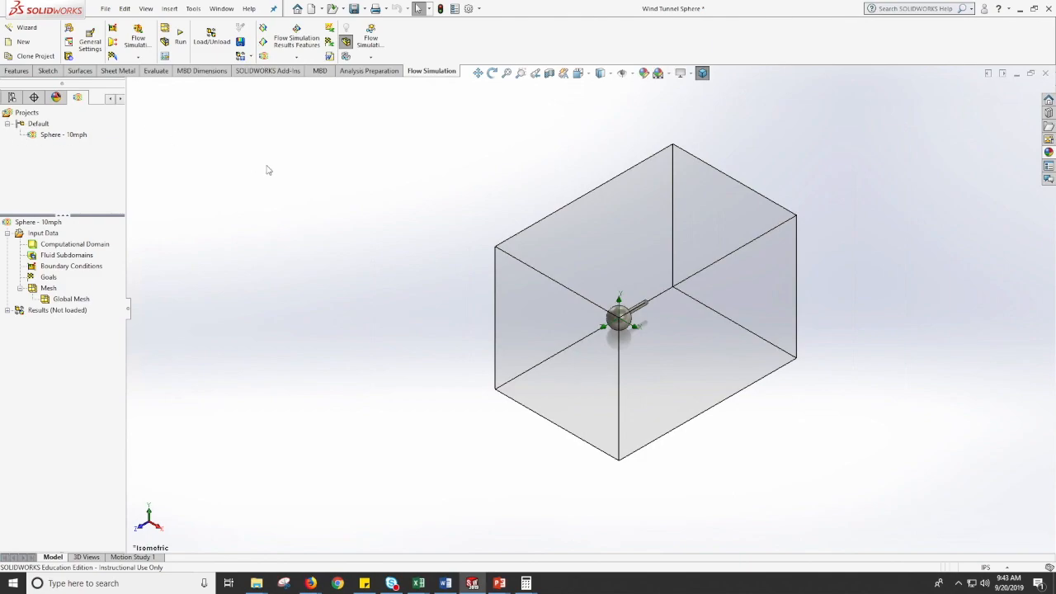
- Show the project's basic mesh across the computational domain for inspection and hide it again
left_click(170, 8)
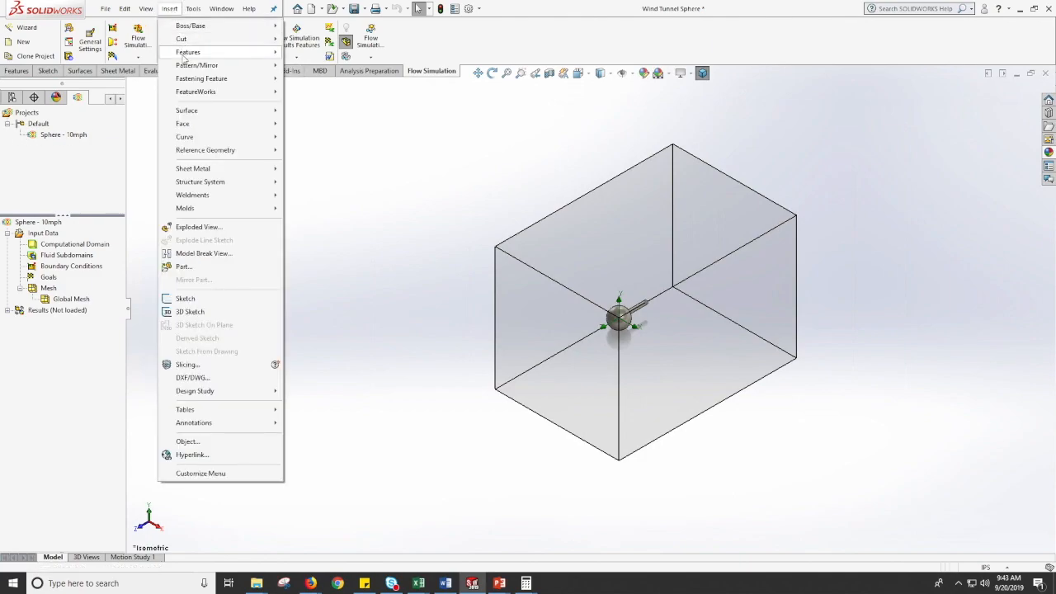
mouse_move(193, 8)
mouse_move(257, 62)
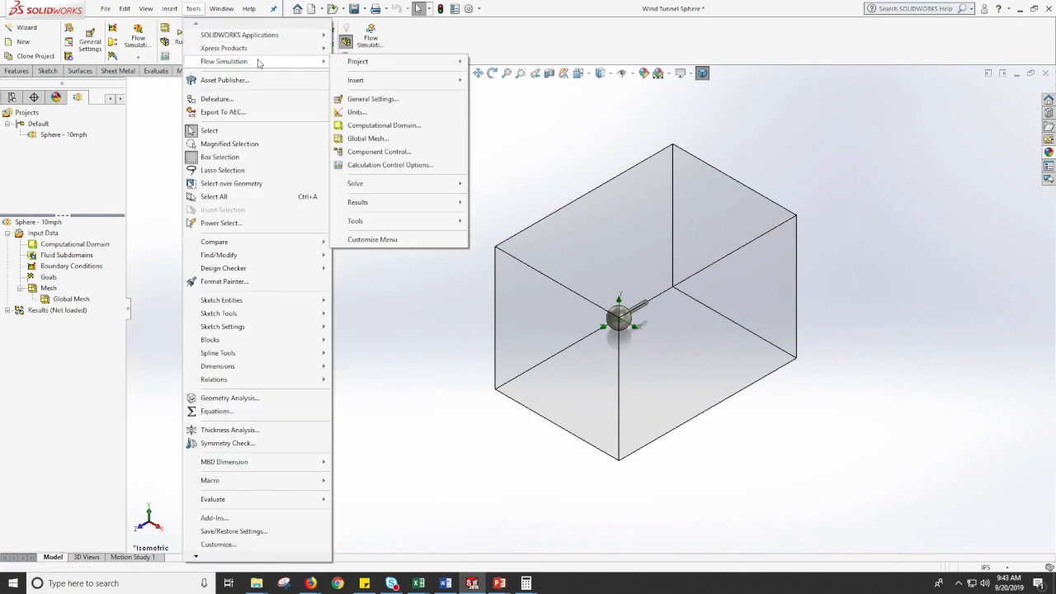
mouse_move(399, 64)
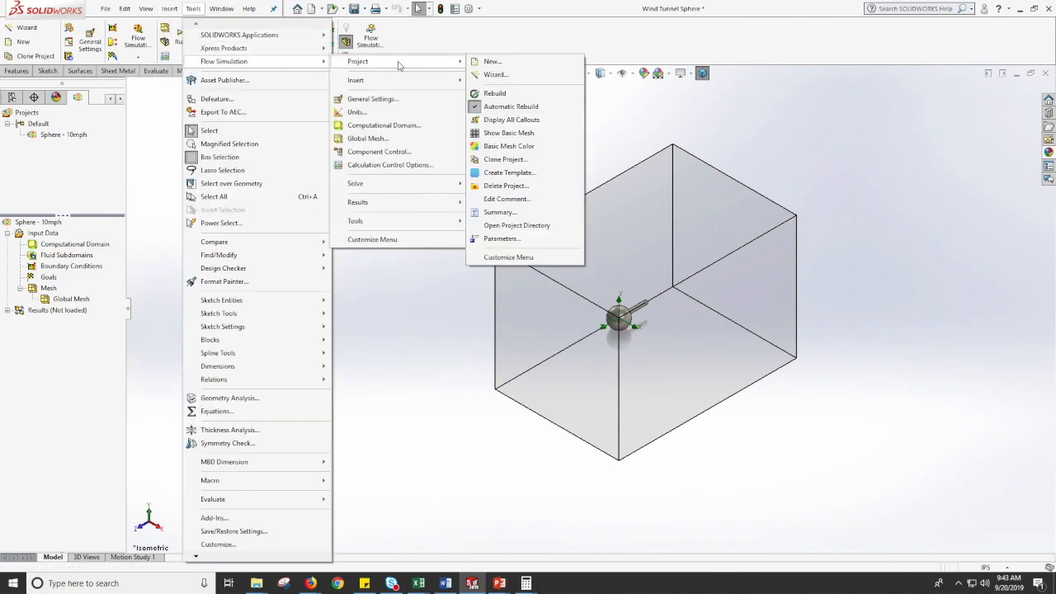
left_click(531, 136)
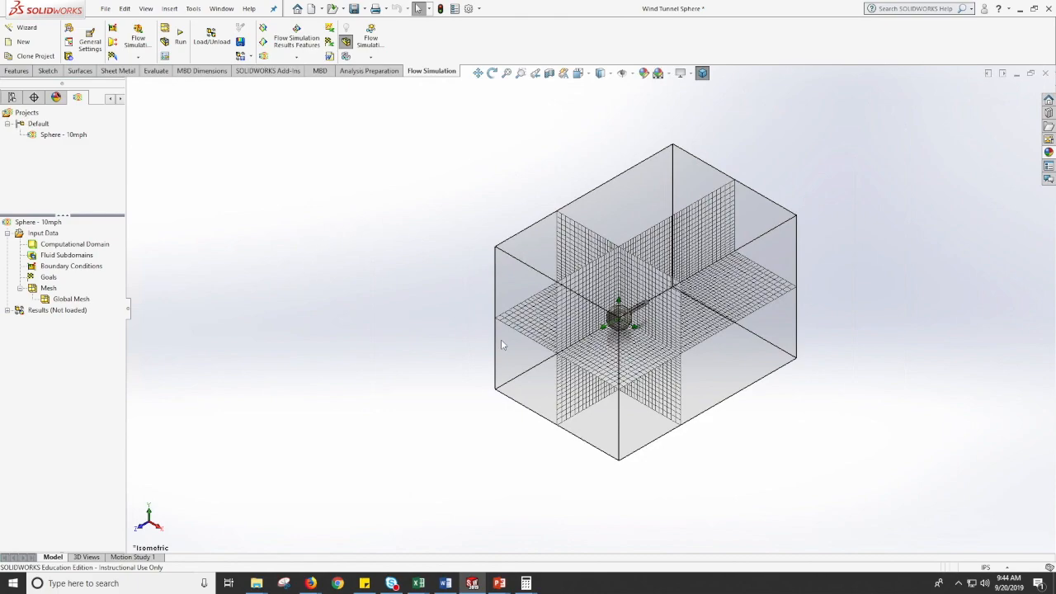
left_click(170, 9)
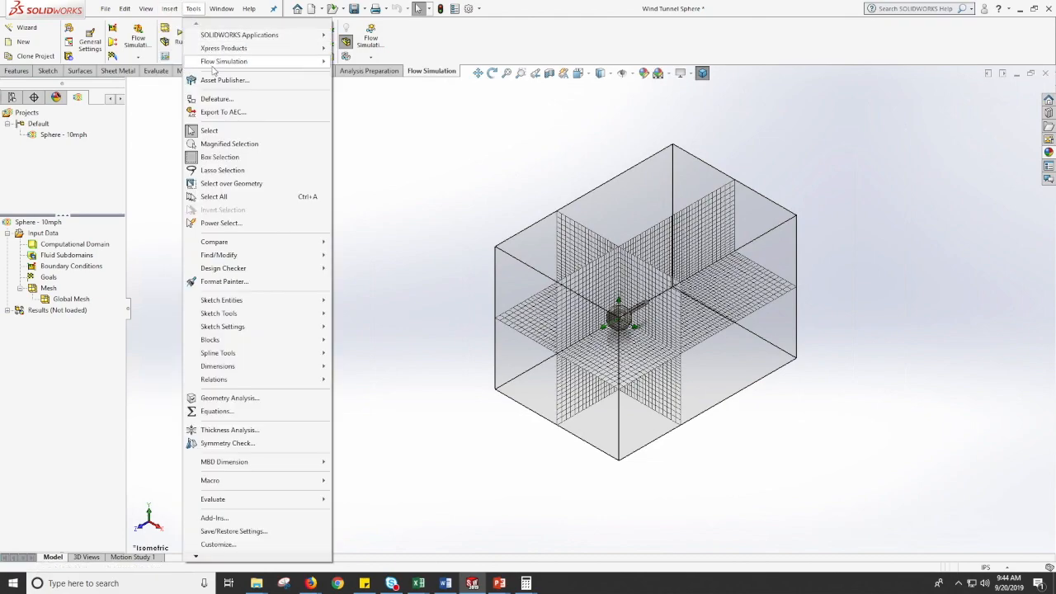
mouse_move(222, 63)
mouse_move(371, 62)
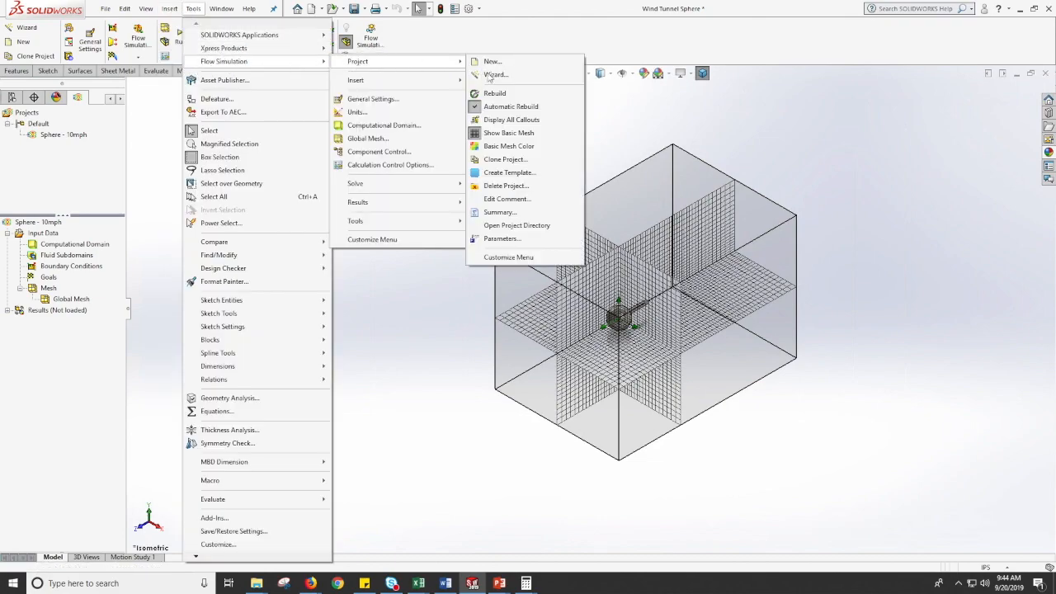
left_click(515, 136)
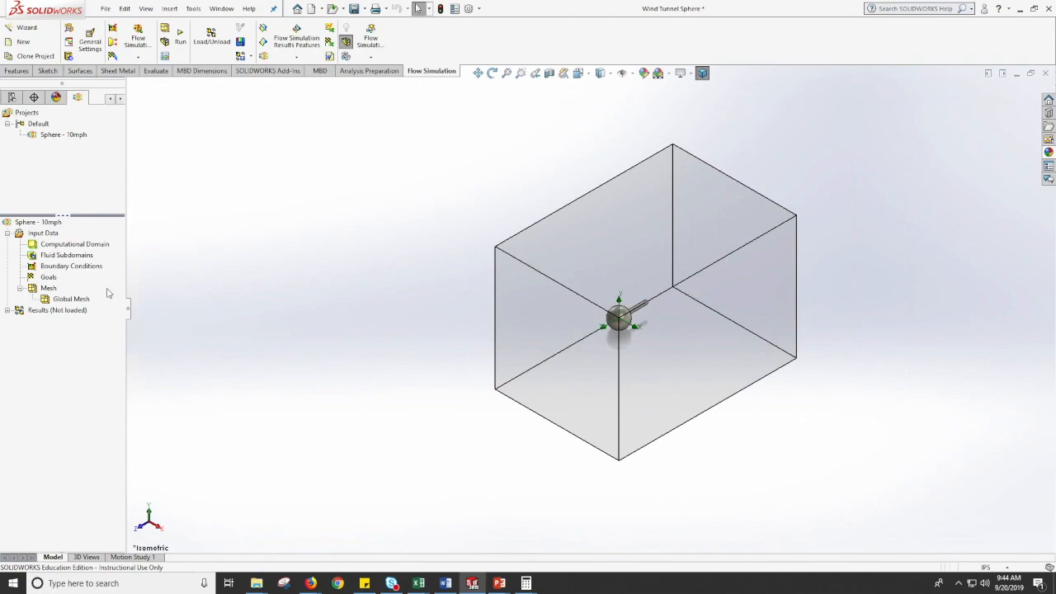
- Add a global goal for Force (Z) to the project
right_click(51, 281)
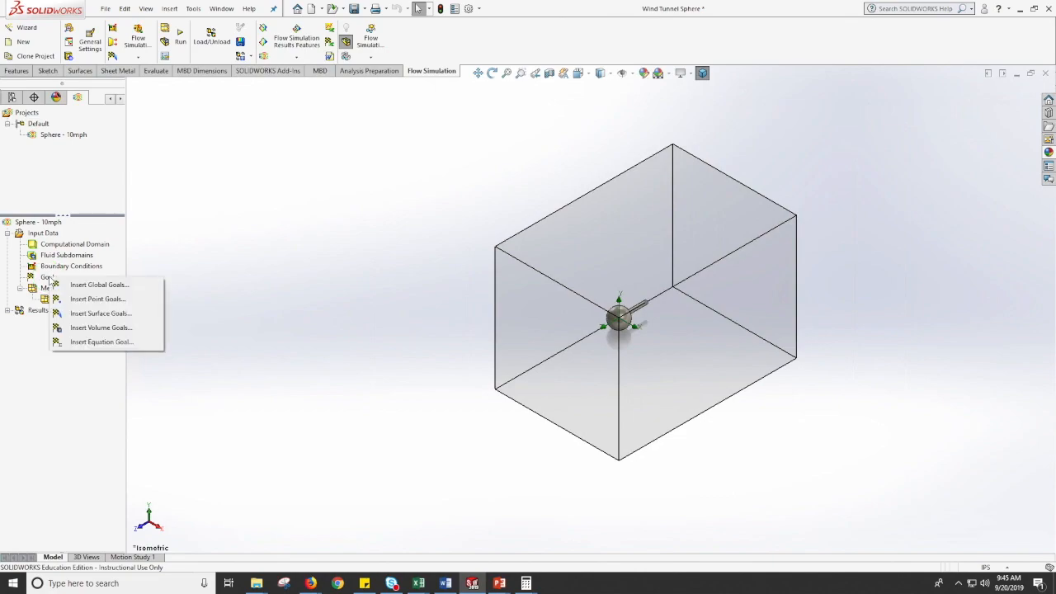
left_click(112, 287)
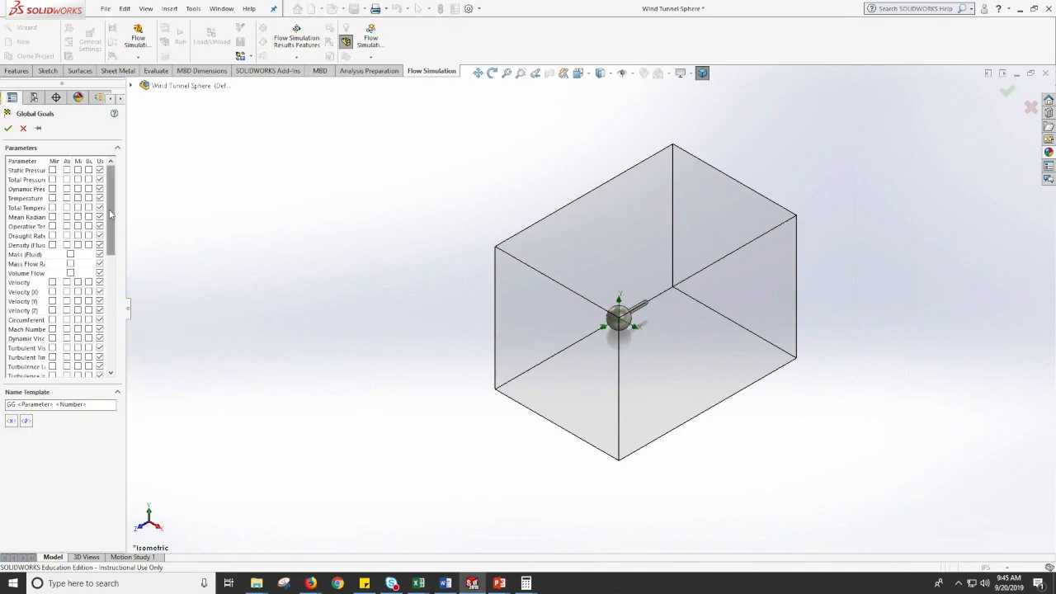
left_click_drag(107, 200, 120, 321)
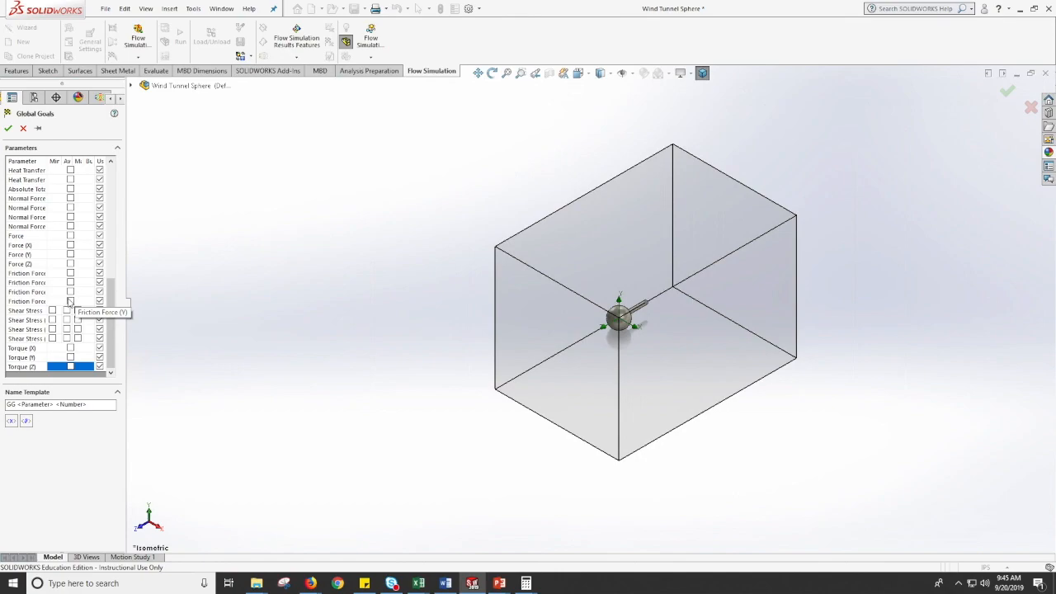
left_click(71, 264)
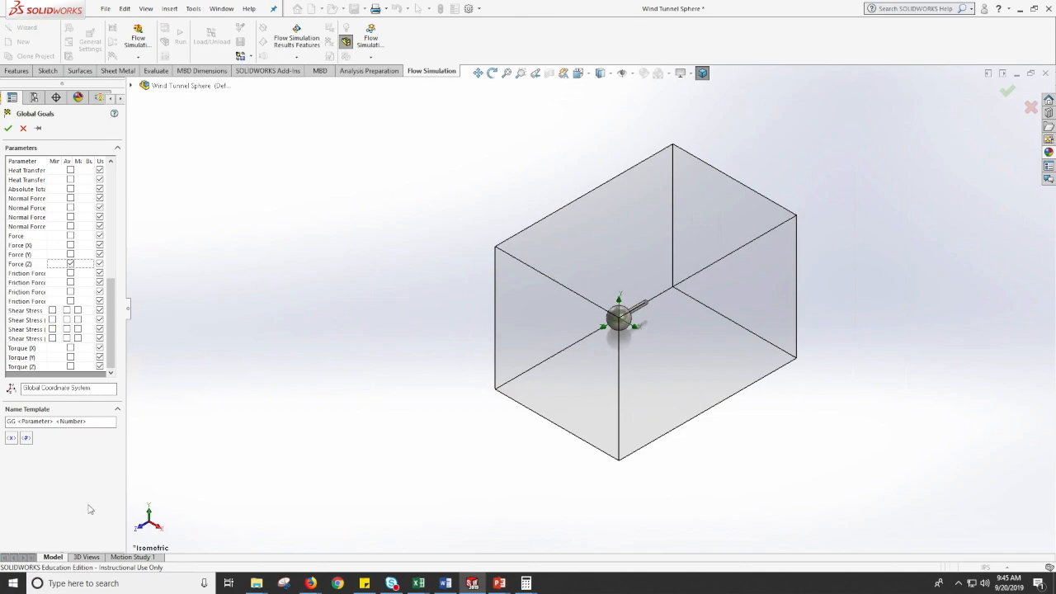
left_click(8, 128)
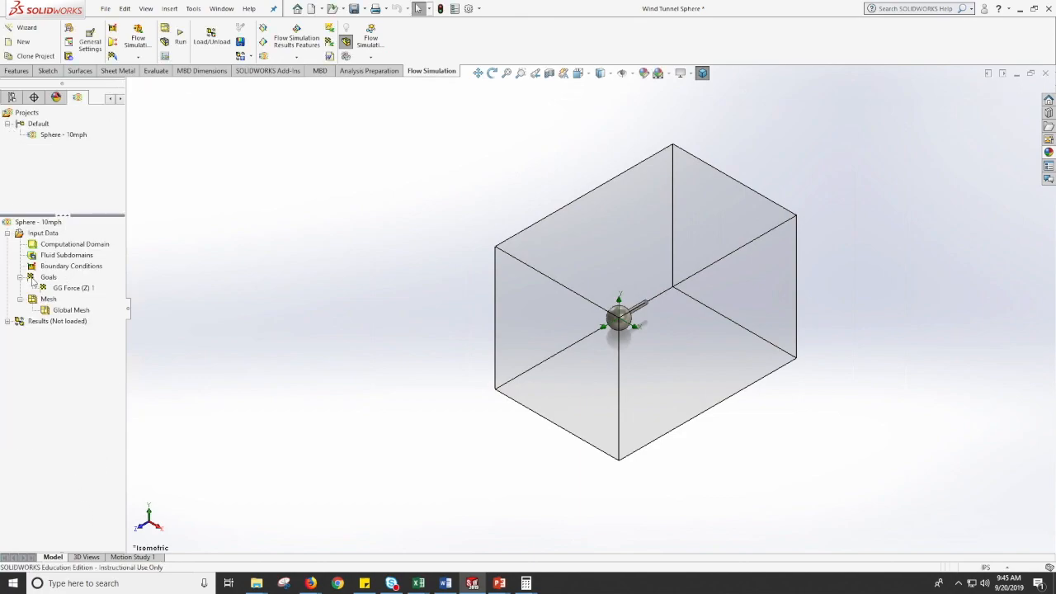
- Rename the Force (Z) goal as "Drag Force" in its properties
right_click(73, 290)
left_click(106, 352)
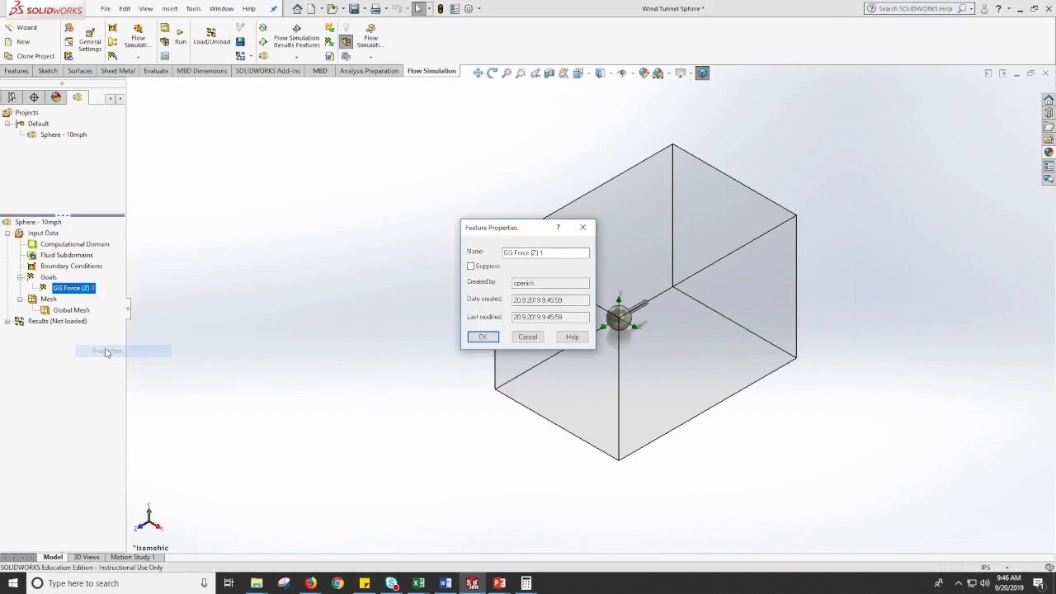
left_click(562, 253)
left_click_drag(562, 253, 475, 256)
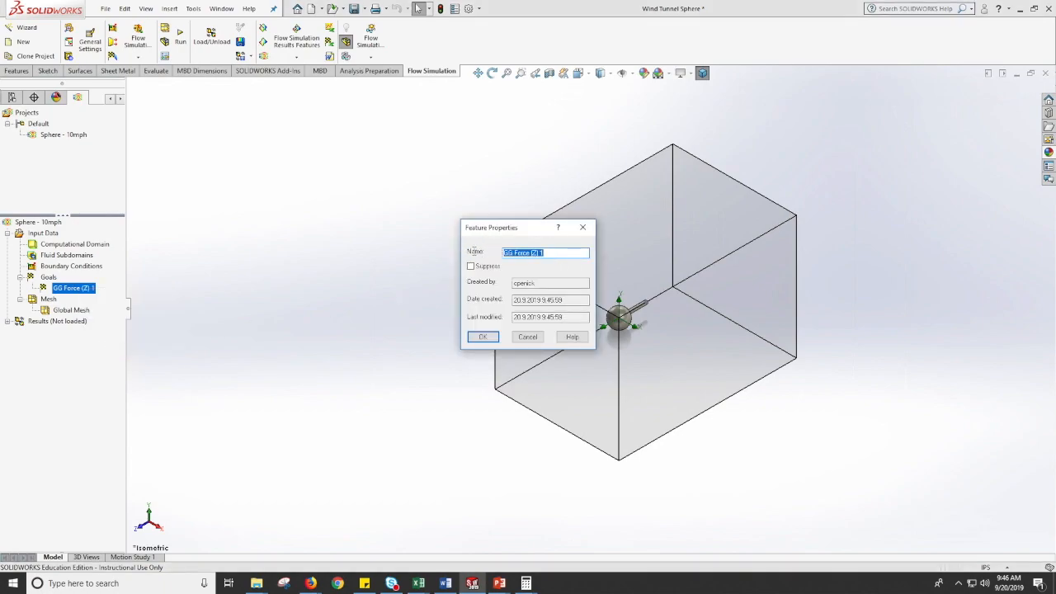
type("Drag Force")
left_click(483, 337)
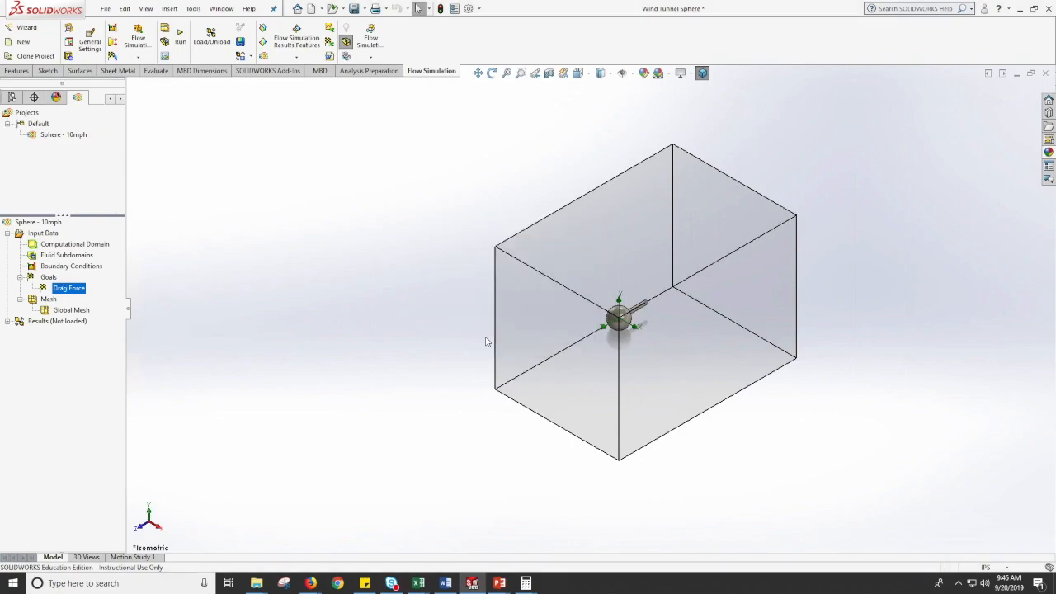
- Insert an equation goal, review the drag equation in the PowerPoint slide show, and begin the goal's expression with (64.4*{Drag Force})/(
right_click(49, 278)
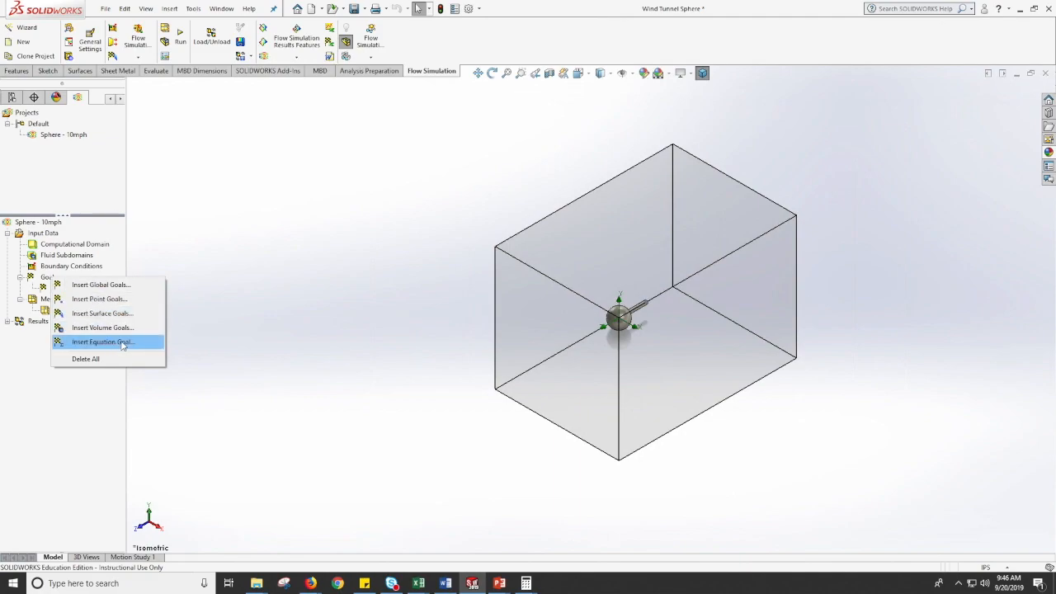
left_click(124, 345)
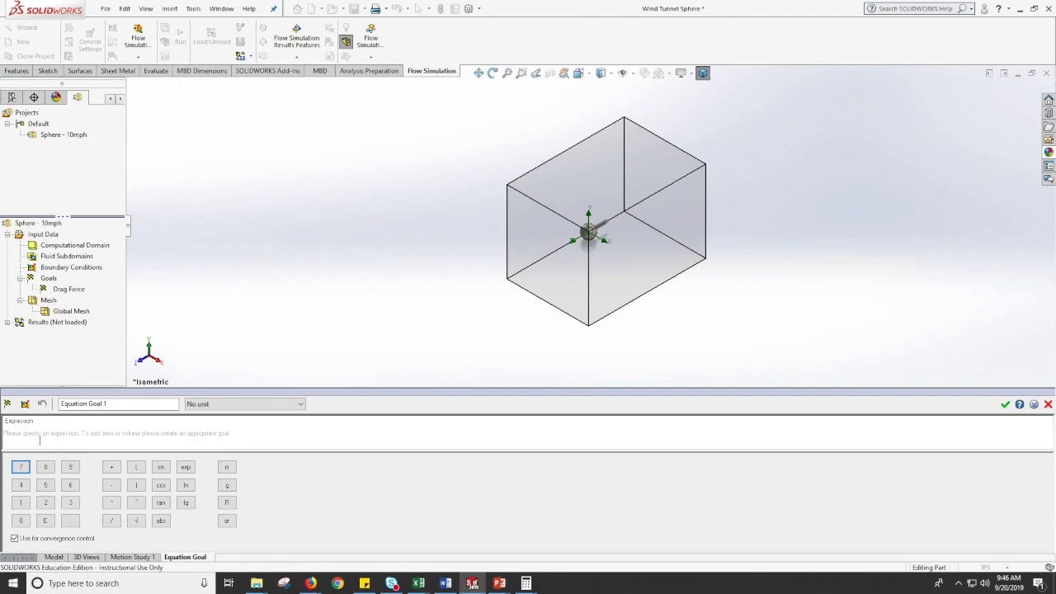
key("alt+Tab")
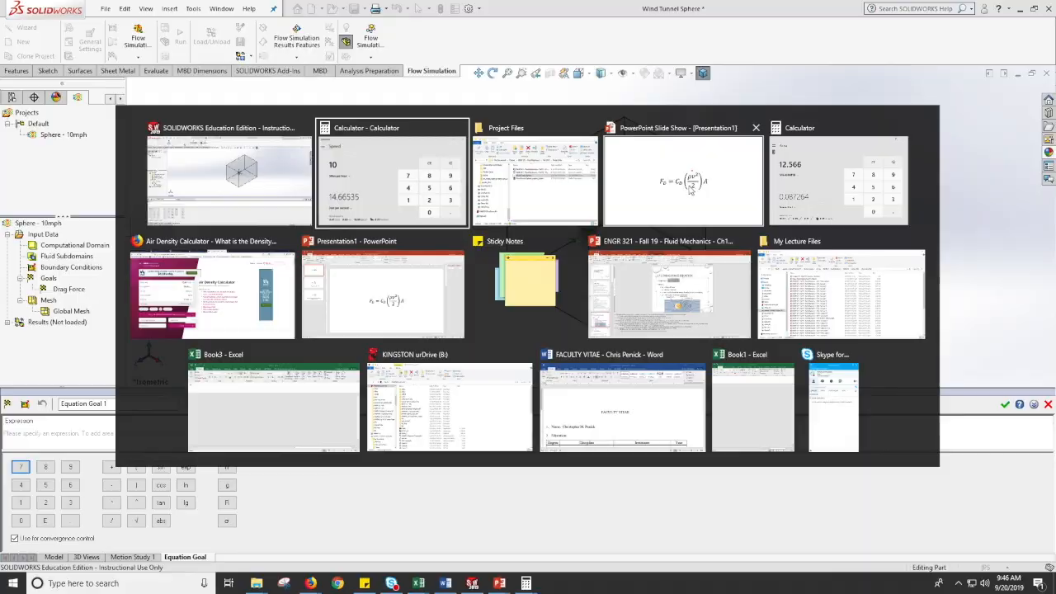
left_click(689, 187)
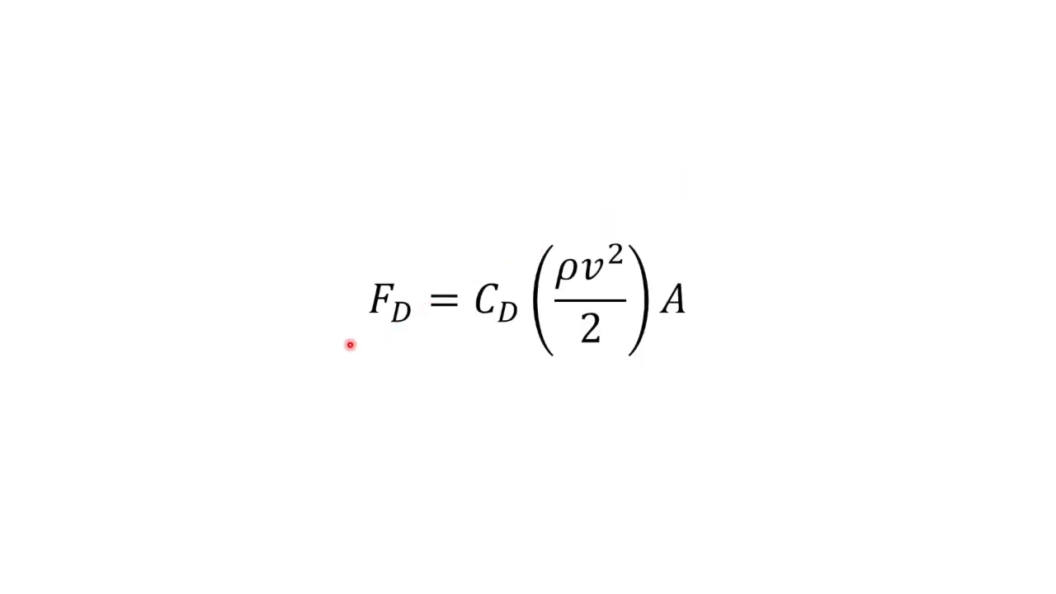
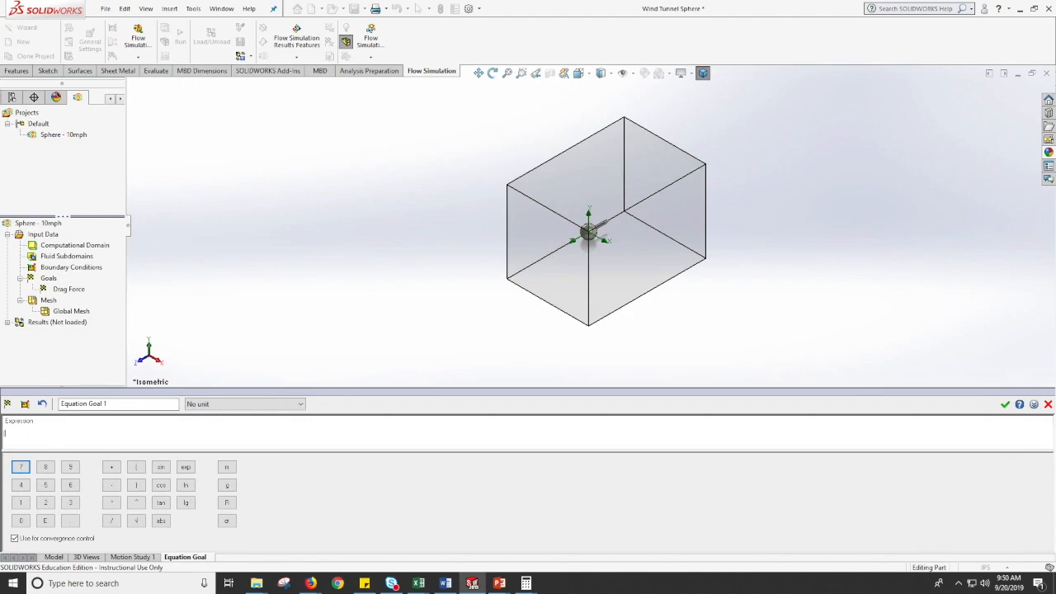
type("64.4*")
left_click(69, 289)
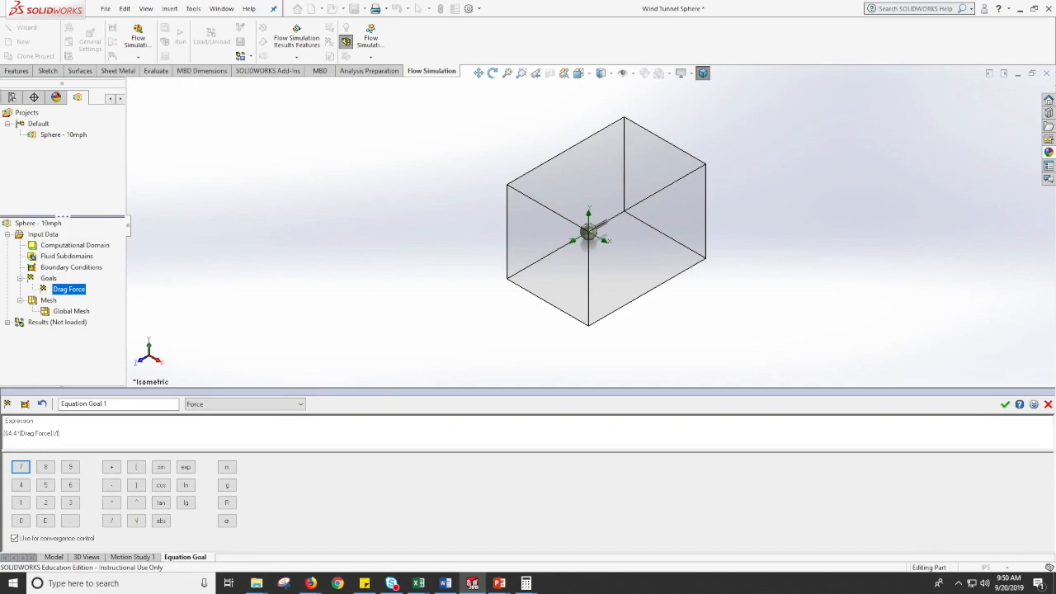
- Switch to the air density calculator in Firefox and look up the refreshed weather conditions for Western Colorado Dragway on Air Density Online
key("alt+Tab")
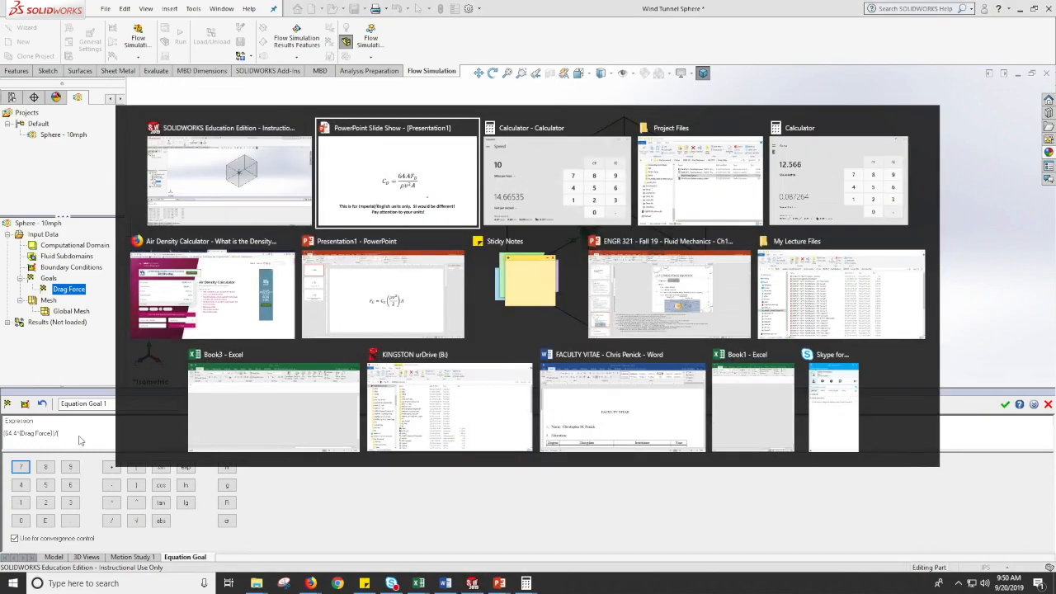
left_click(160, 299)
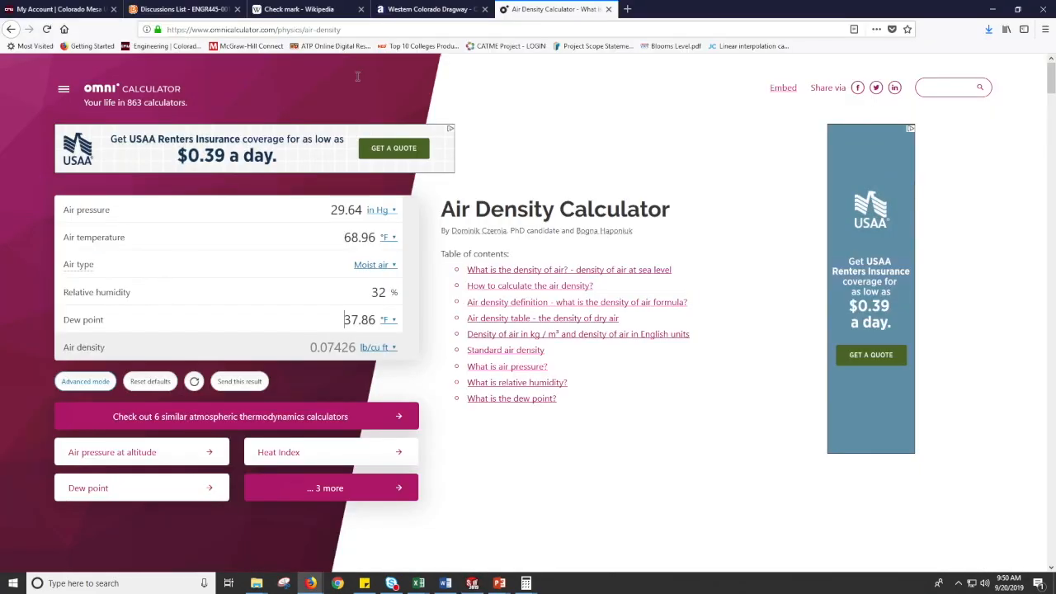
left_click(430, 9)
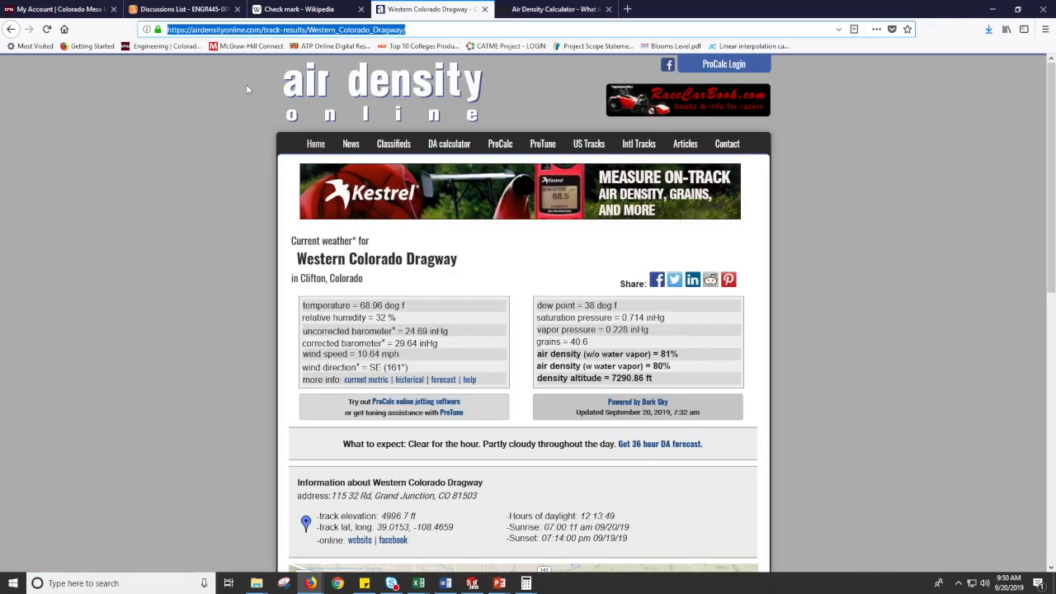
left_click(340, 144)
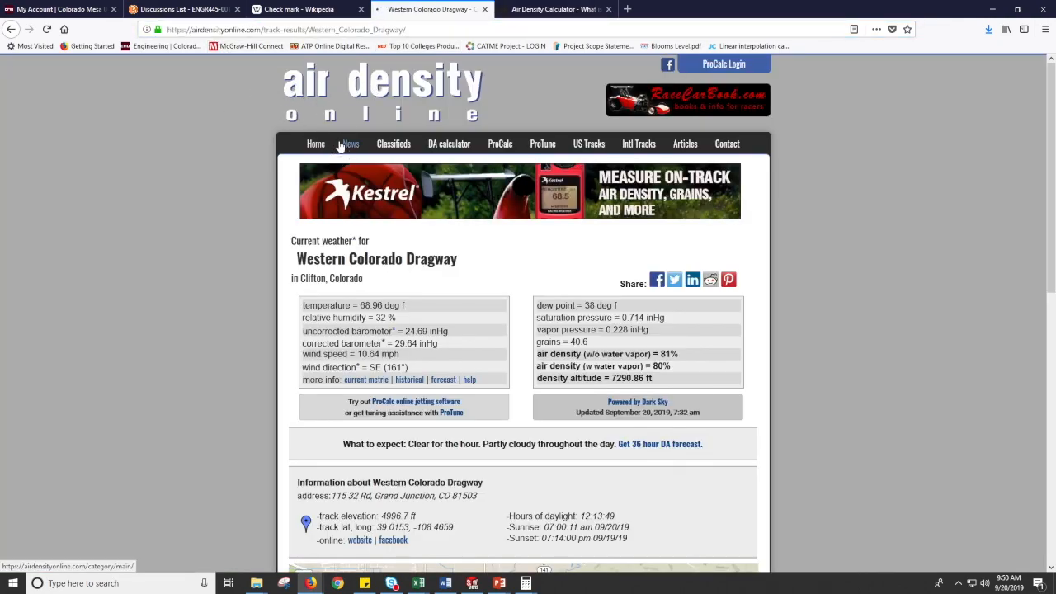
left_click(16, 32)
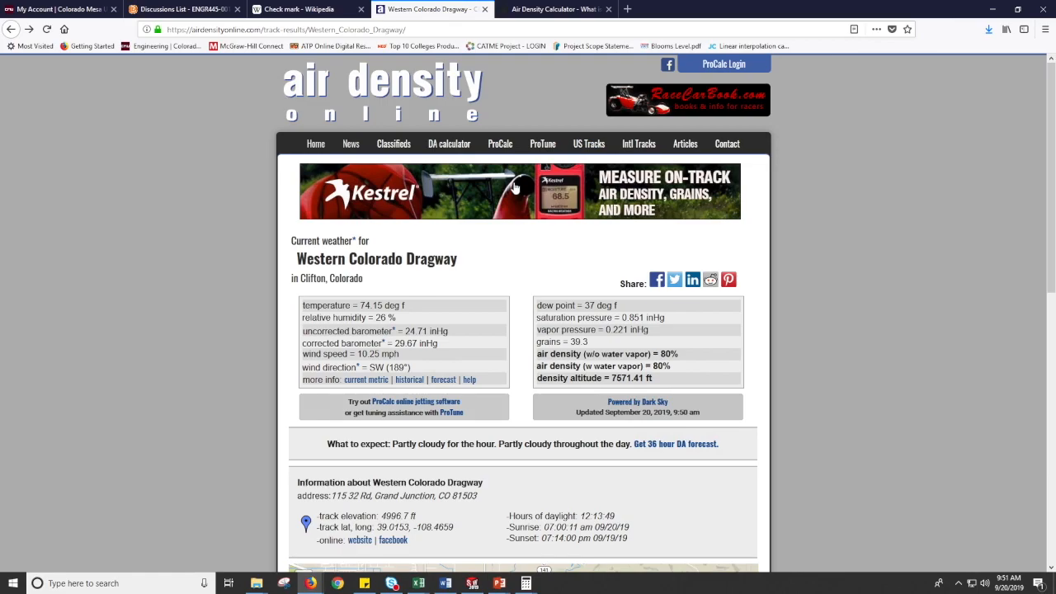
- Return to the Air Density Calculator page and check its inputs, pressure unit in inches of mercury and density unit in pounds per cubic feet
left_click(572, 10)
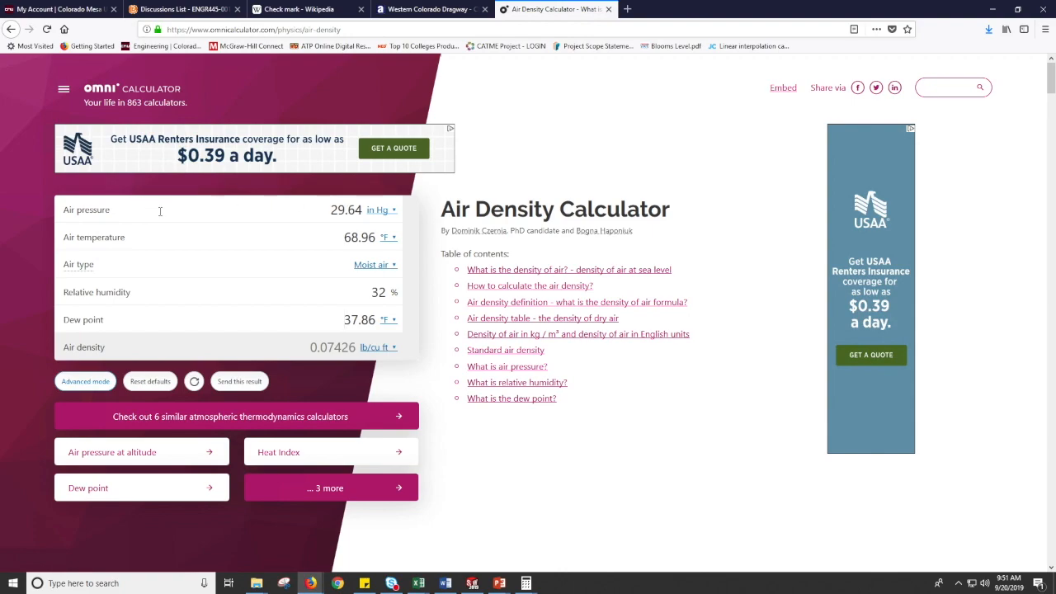
left_click(380, 211)
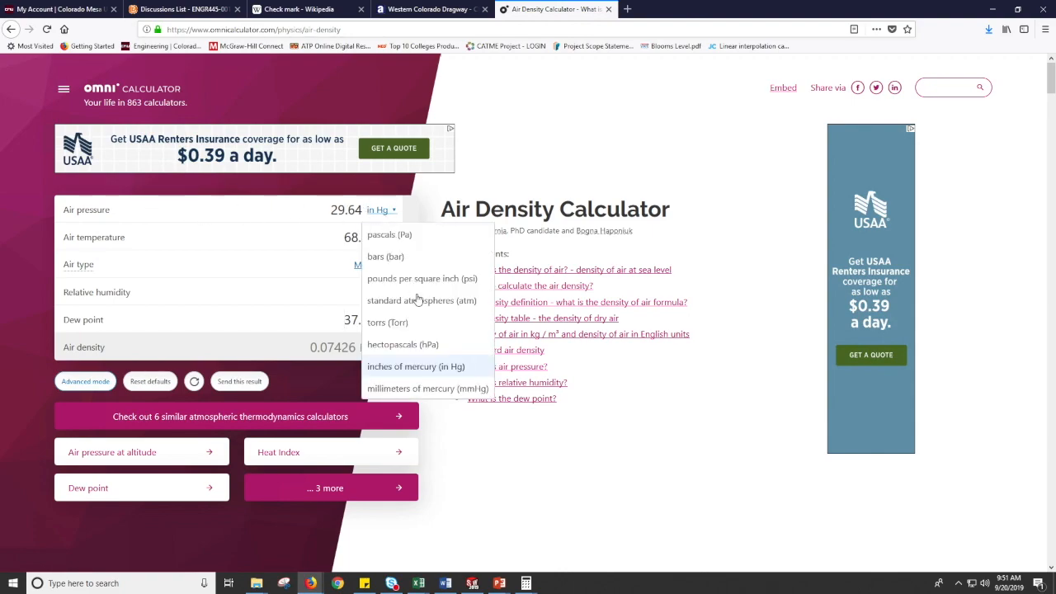
left_click(406, 372)
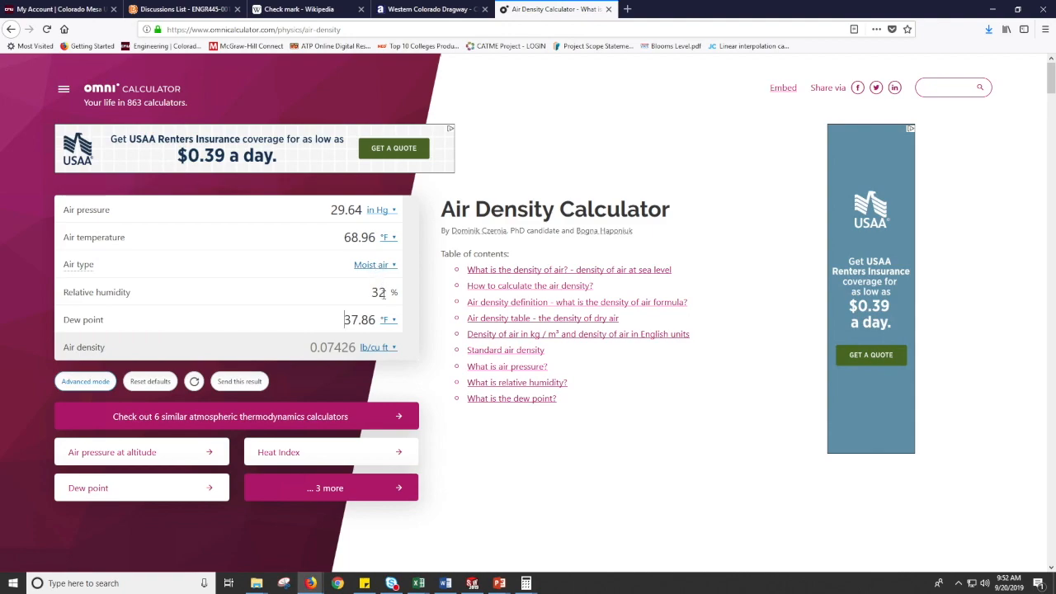
left_click(383, 351)
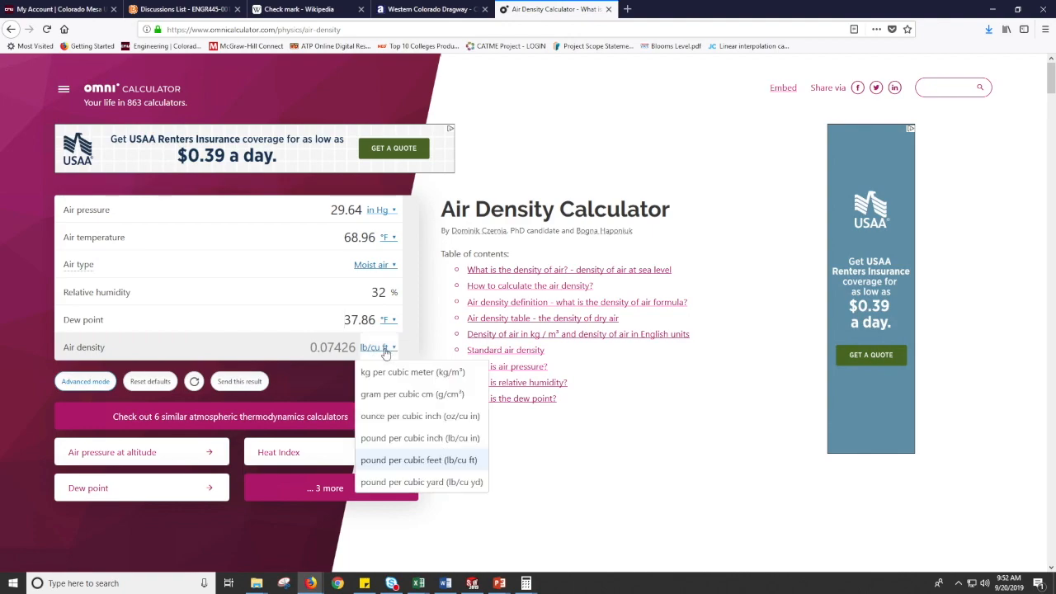
left_click(415, 465)
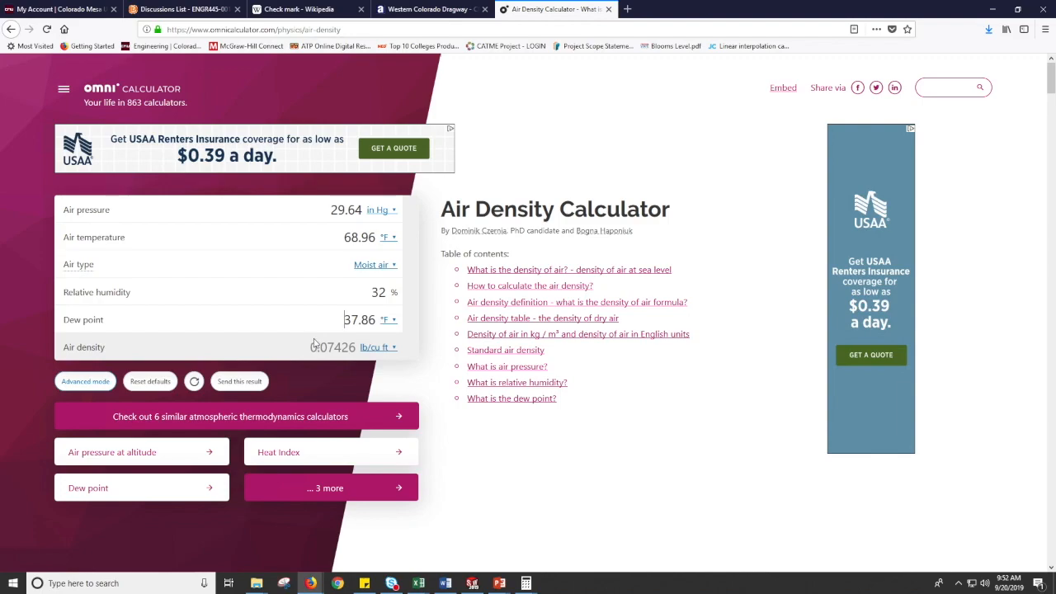
- Switch back to SOLIDWORKS and add the air density .07426 and the converted area .0873 from Calculator to the expression's denominator
key("alt+Tab")
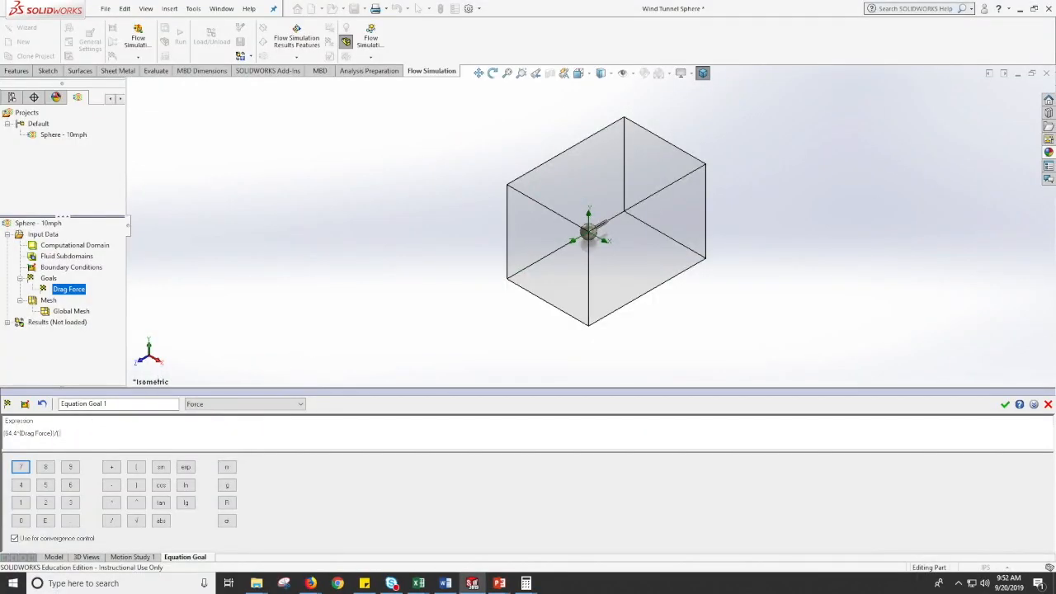
type("74")
key("alt+Tab")
key("alt+Tab")
key("alt+Tab")
key("alt+Tab")
key("alt+Tab")
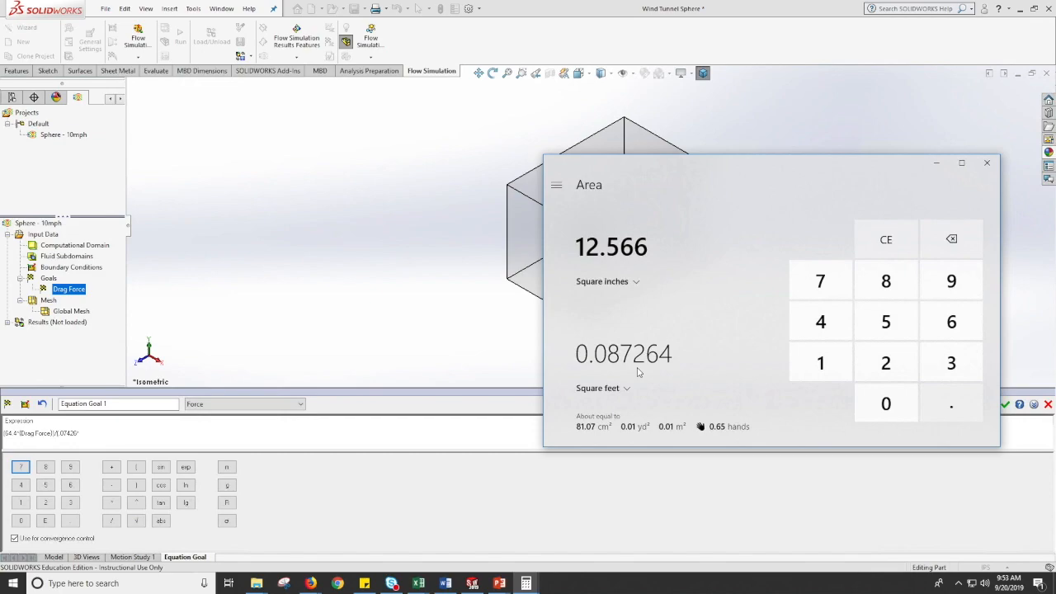
left_click(124, 435)
type(".0873")
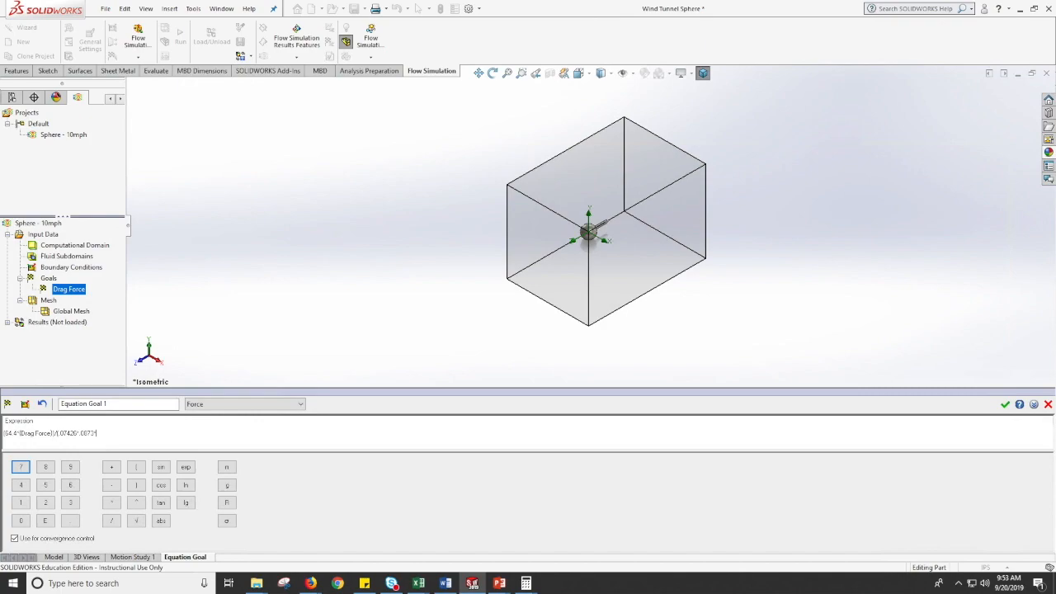
- Complete the expression's denominator with *14.665^2) and set the equation goal's dimensionality to Dimensionless LMA
type("*14")
type(".685")
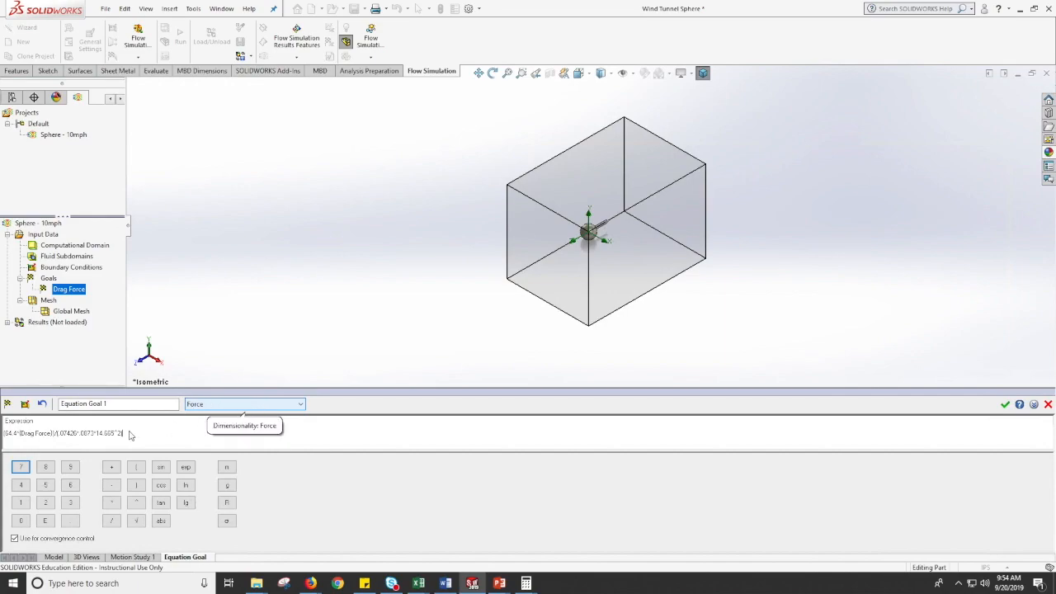
left_click(283, 404)
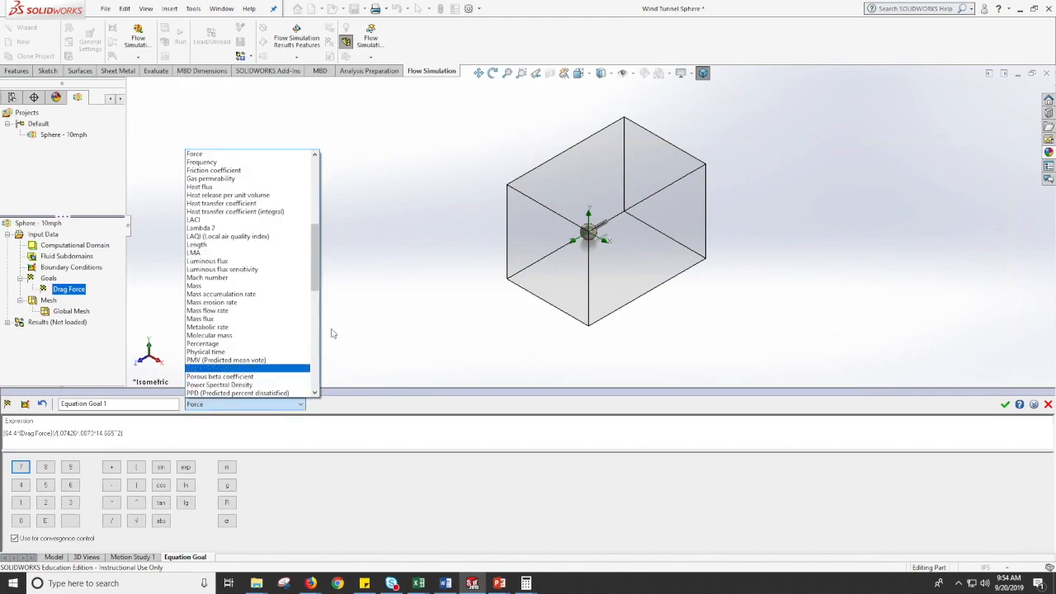
left_click_drag(316, 276, 316, 161)
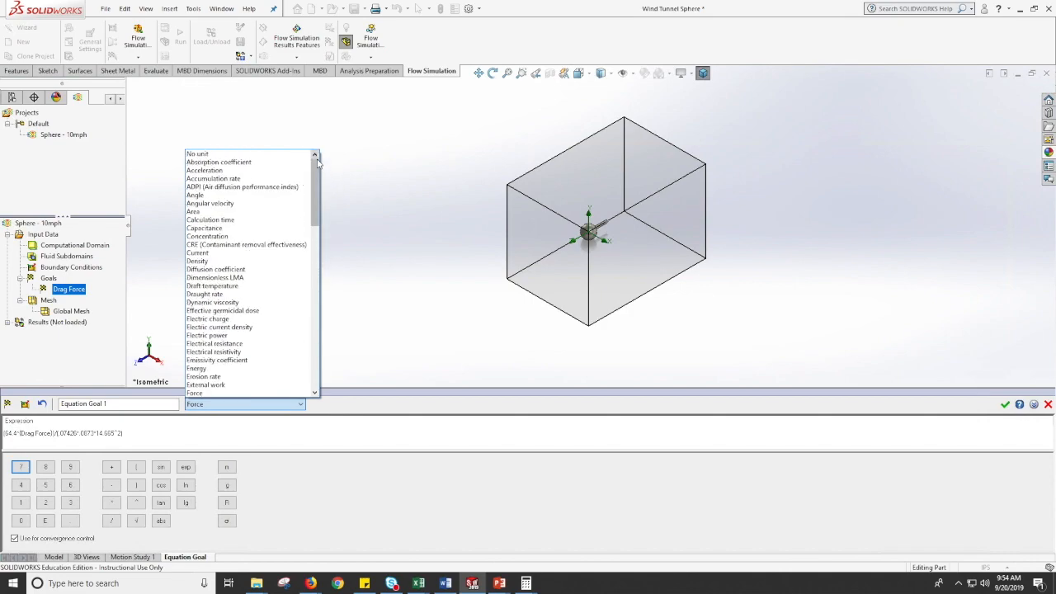
left_click(252, 279)
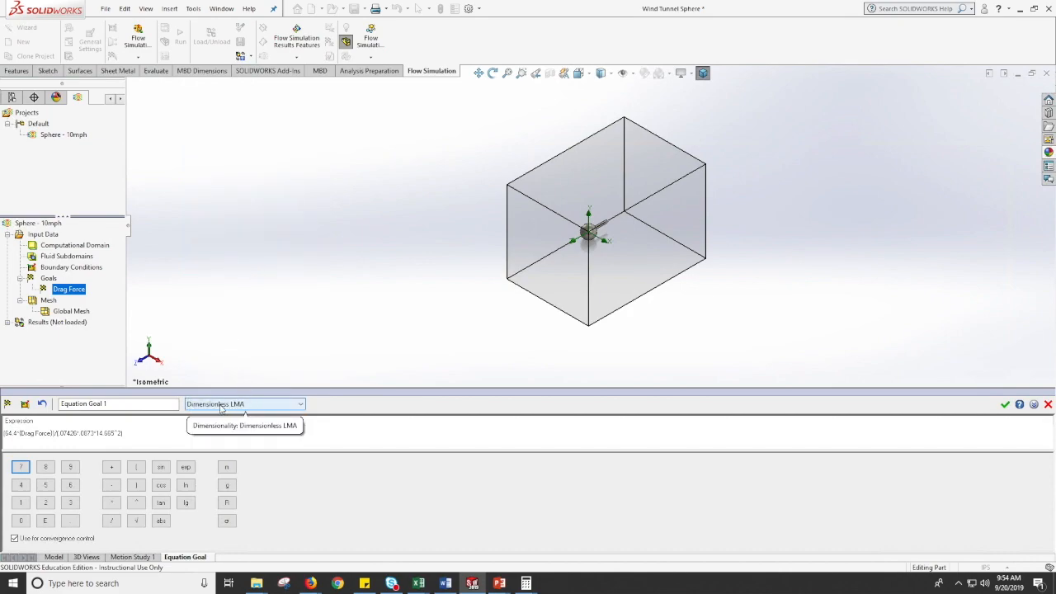
- Name the equation goal "Drag Coefficient" and accept it
left_click(137, 406)
left_click_drag(137, 406, 7, 403)
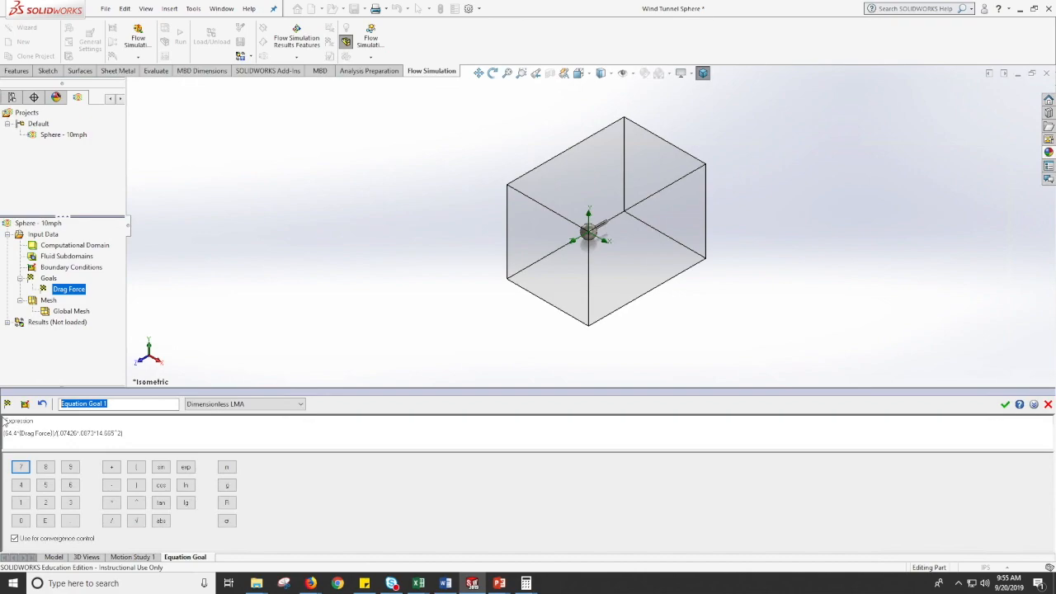
type("Drag Coefficient")
left_click(1005, 404)
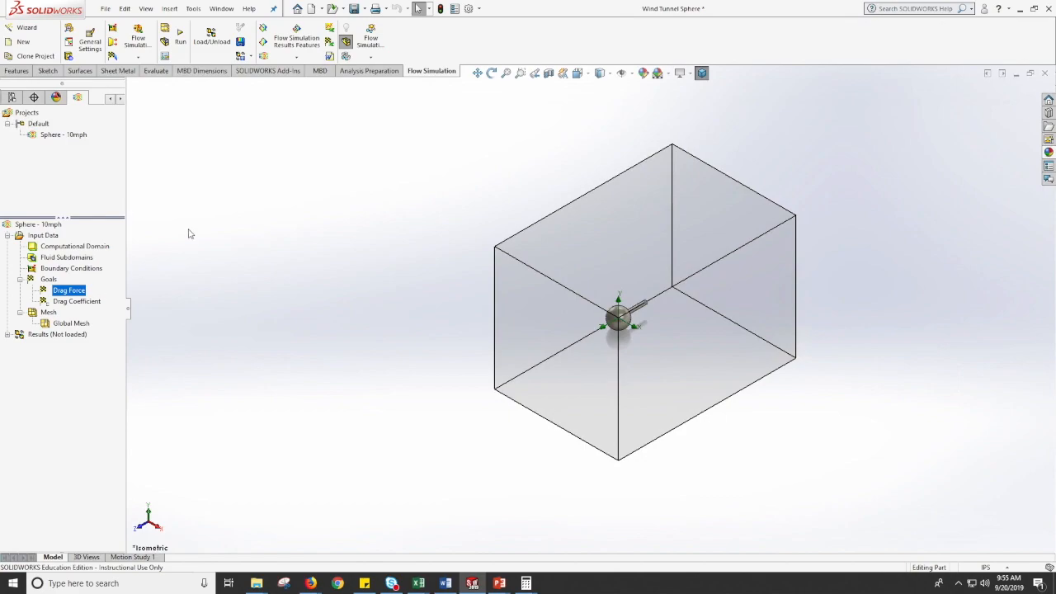
- Run the Sphere - 10mph project as a new calculation on this computer, using all cores and loading the results
left_click(193, 9)
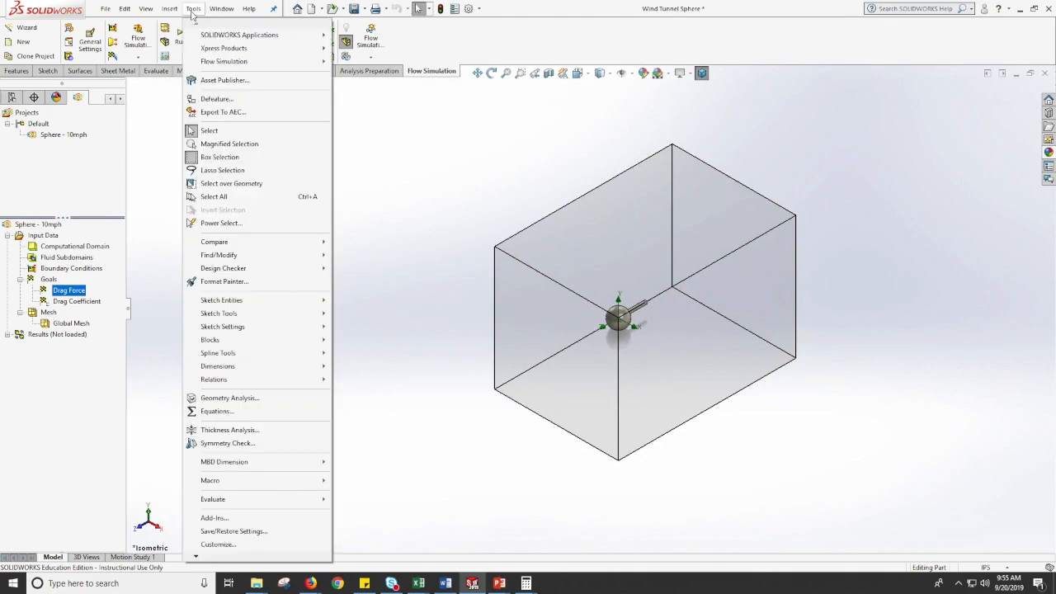
mouse_move(250, 64)
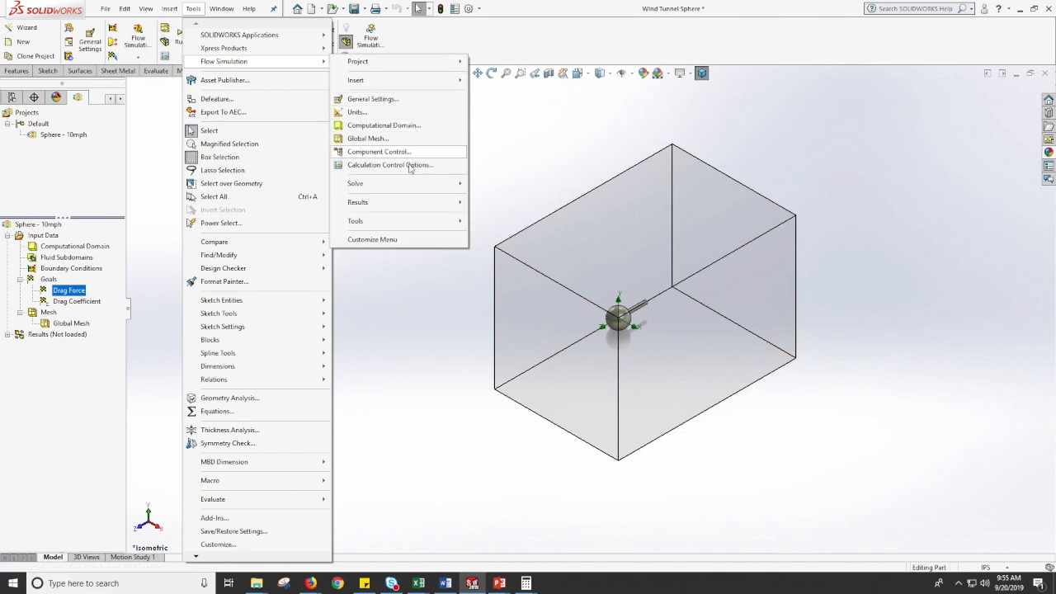
mouse_move(416, 186)
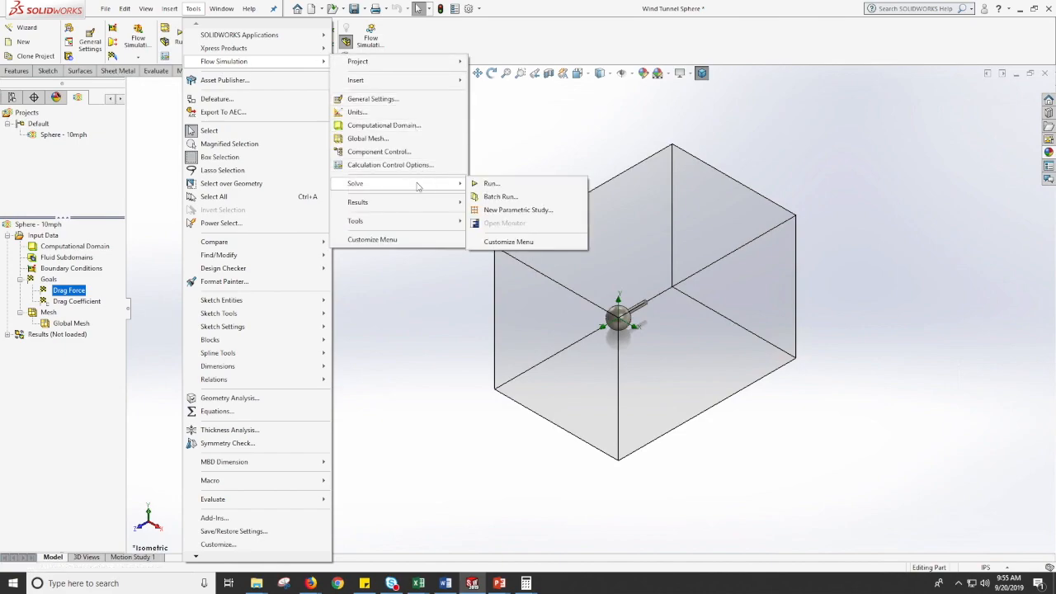
left_click(527, 185)
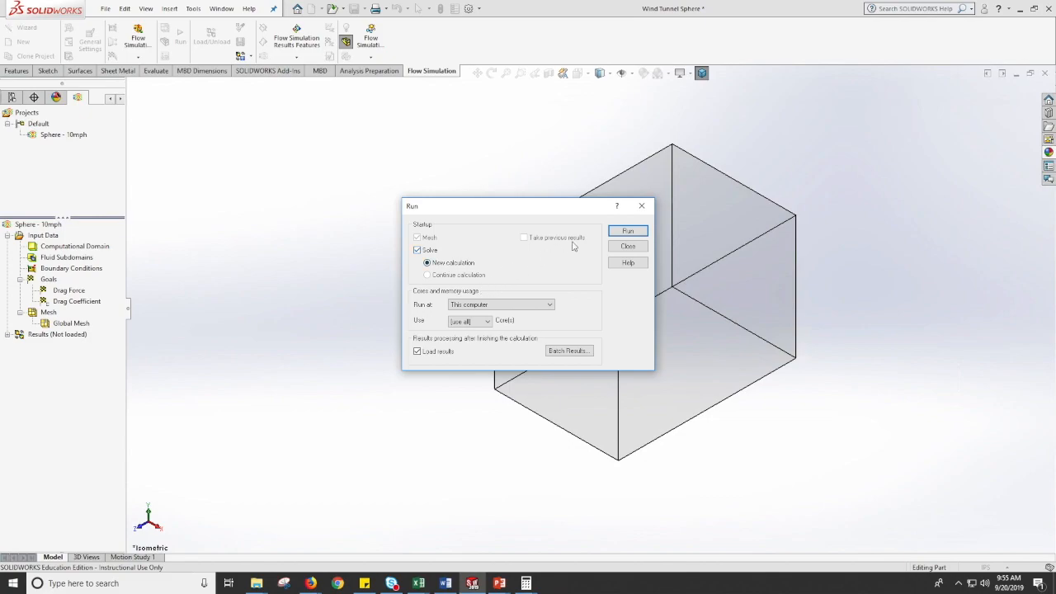
left_click(631, 235)
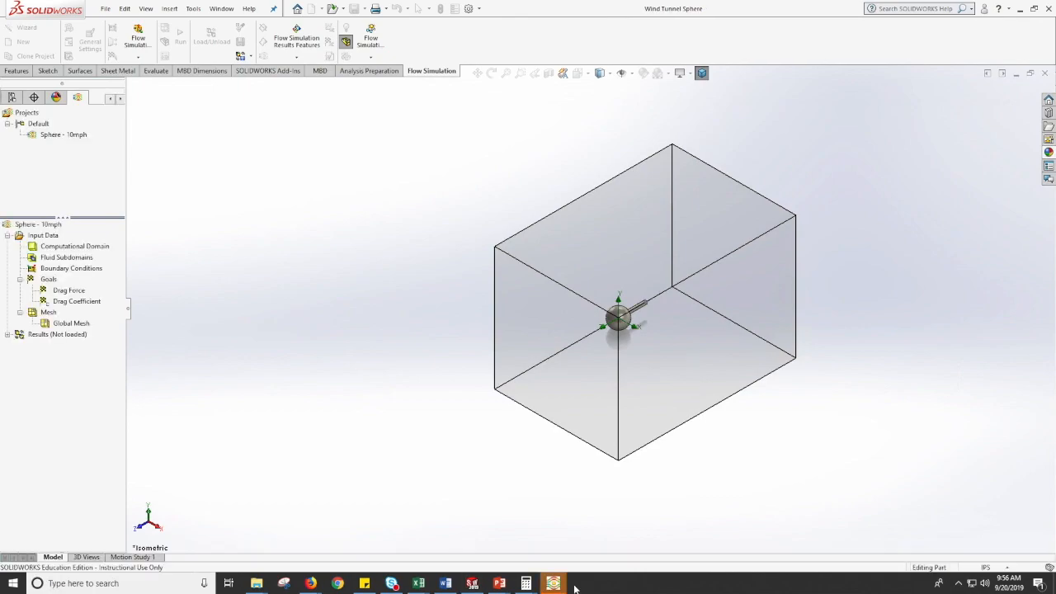
- Monitor the calculation in the solver window with the list of goals displayed, and close the solver once it has finished
left_click(552, 583)
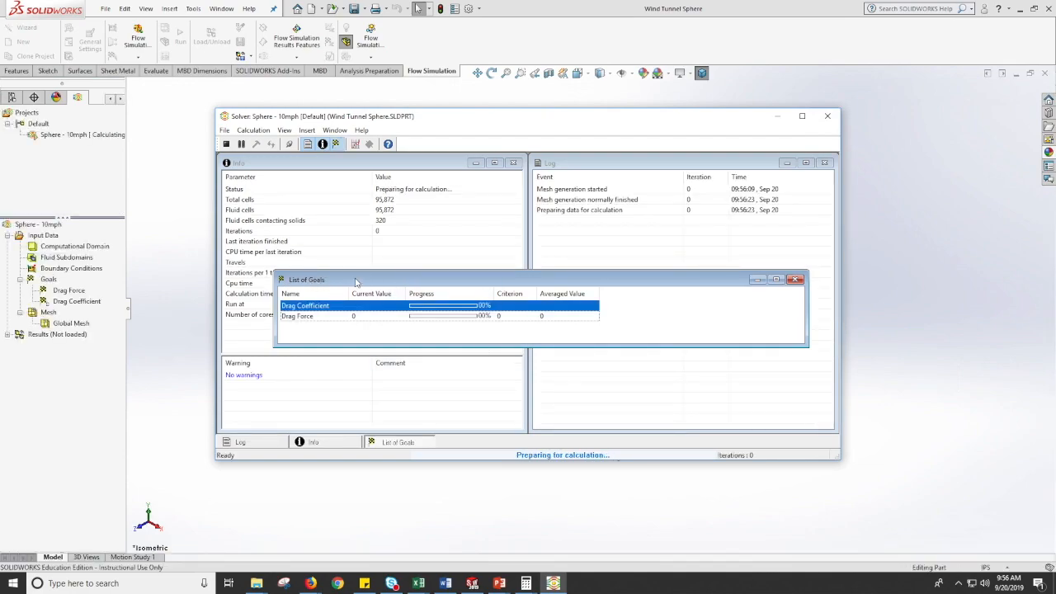
left_click_drag(355, 284, 351, 308)
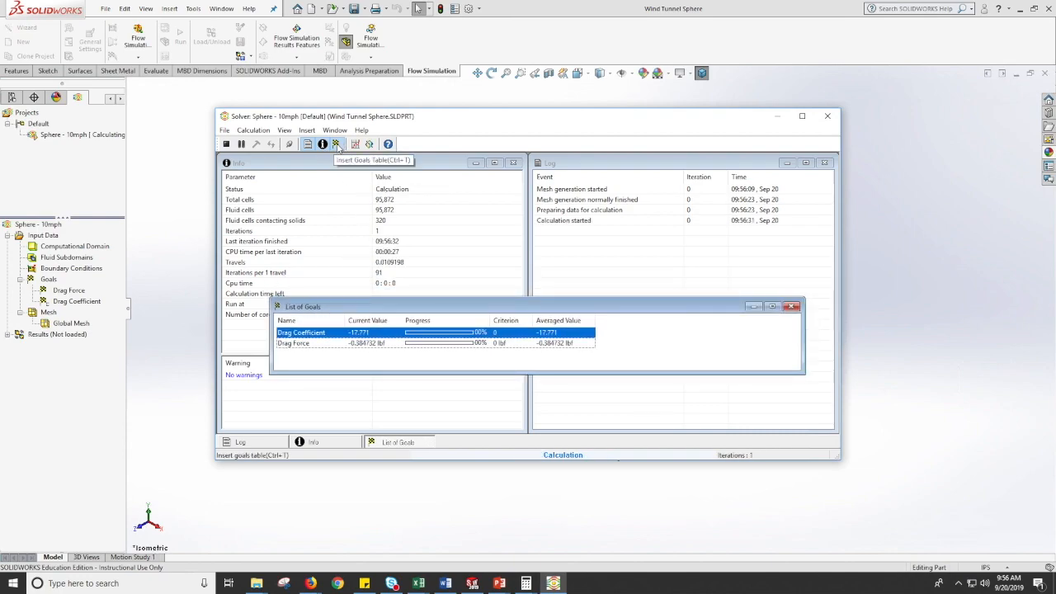
left_click(337, 145)
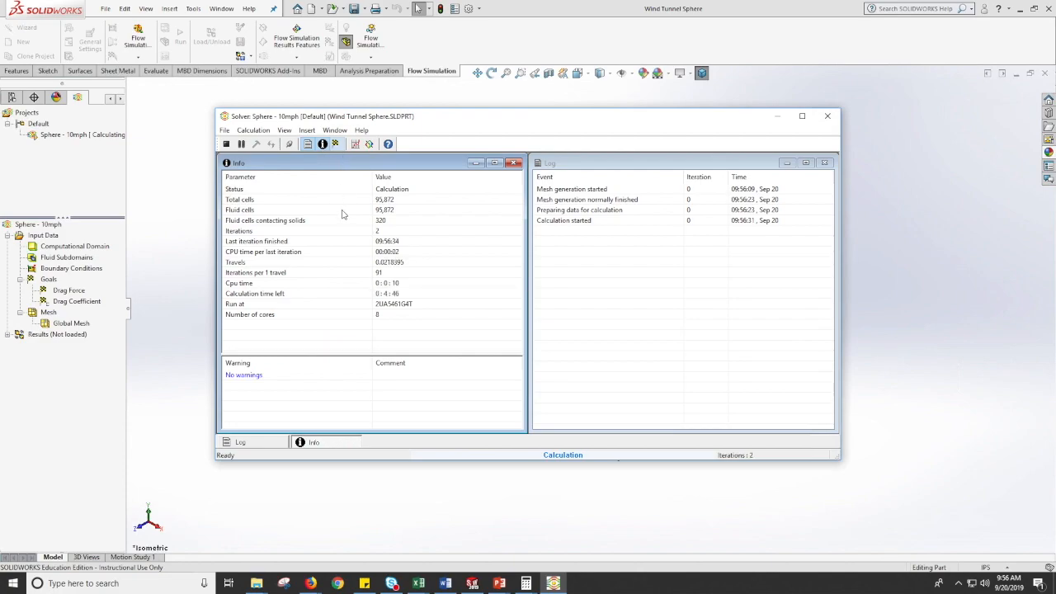
left_click(336, 145)
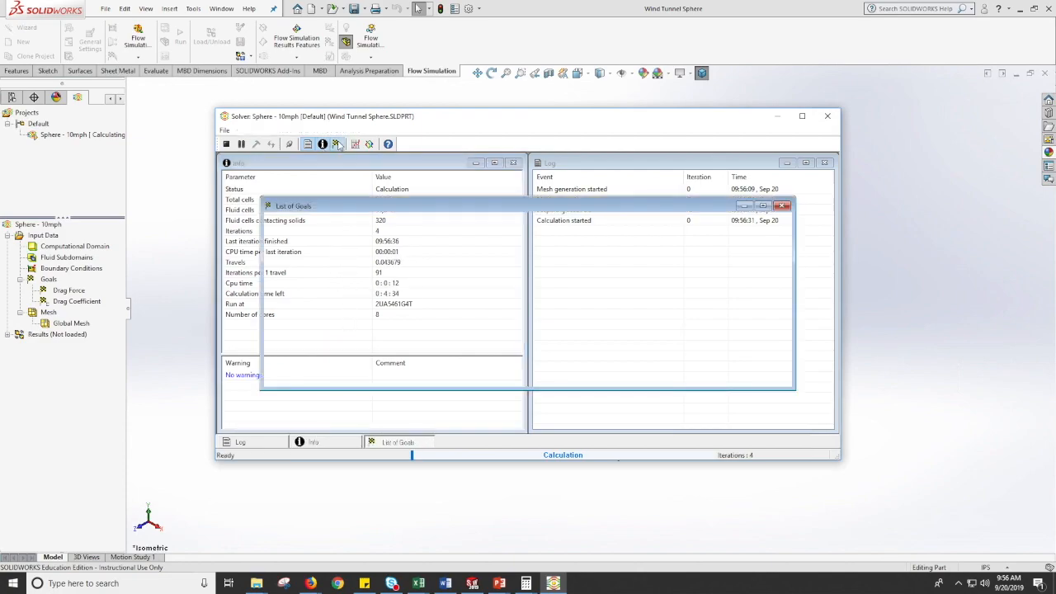
left_click_drag(356, 206, 322, 346)
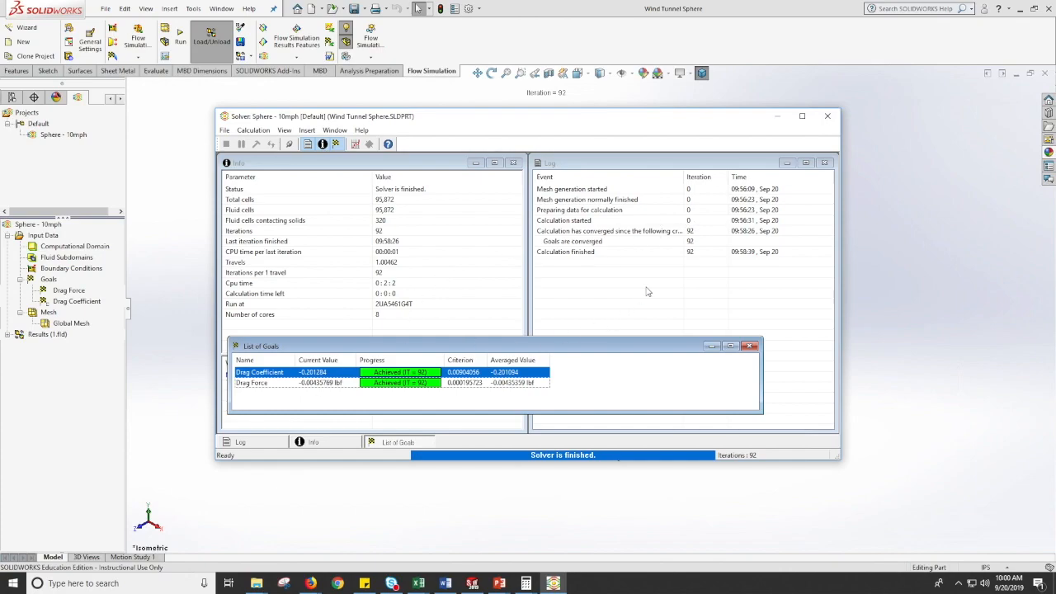
left_click(830, 117)
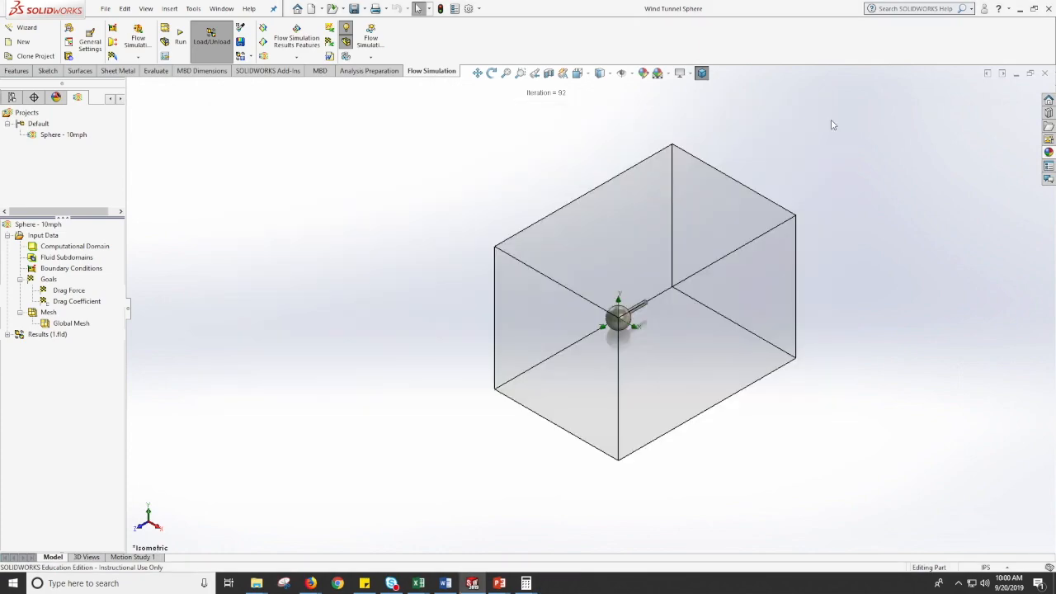
- Unload the calculation results and load them again
right_click(42, 341)
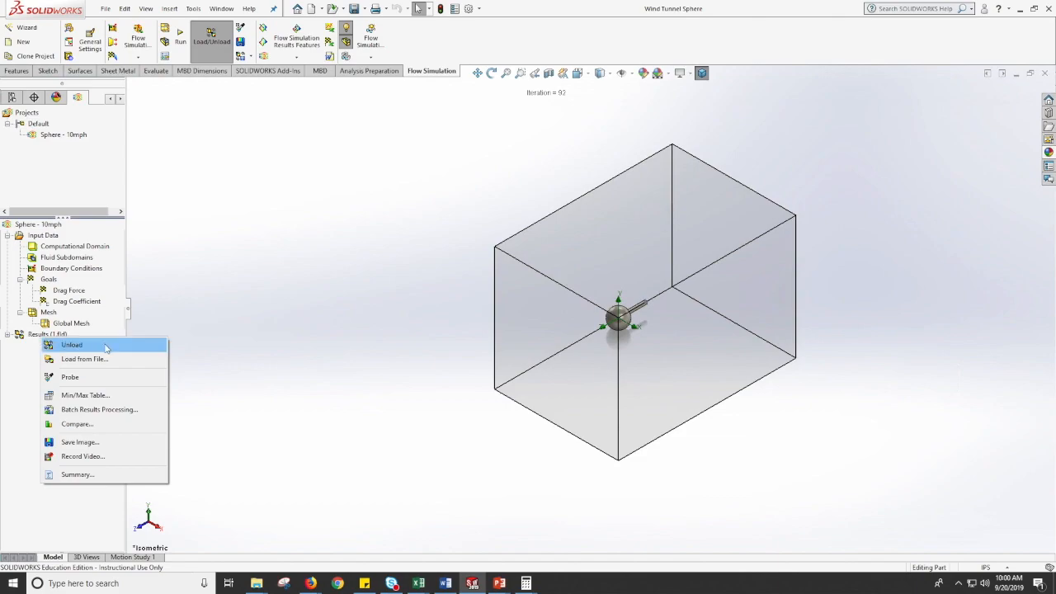
left_click(108, 347)
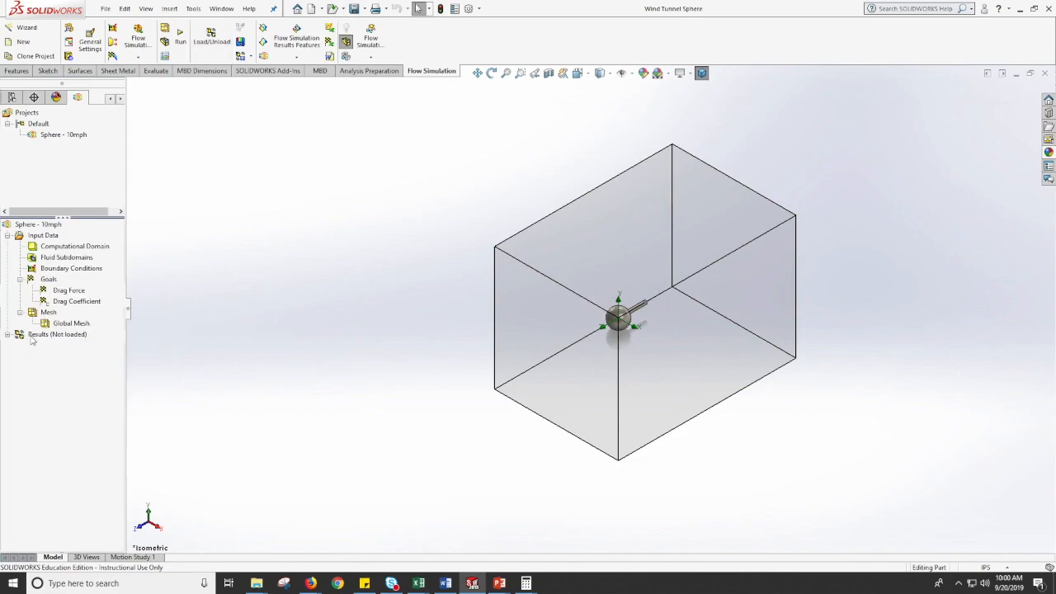
right_click(31, 339)
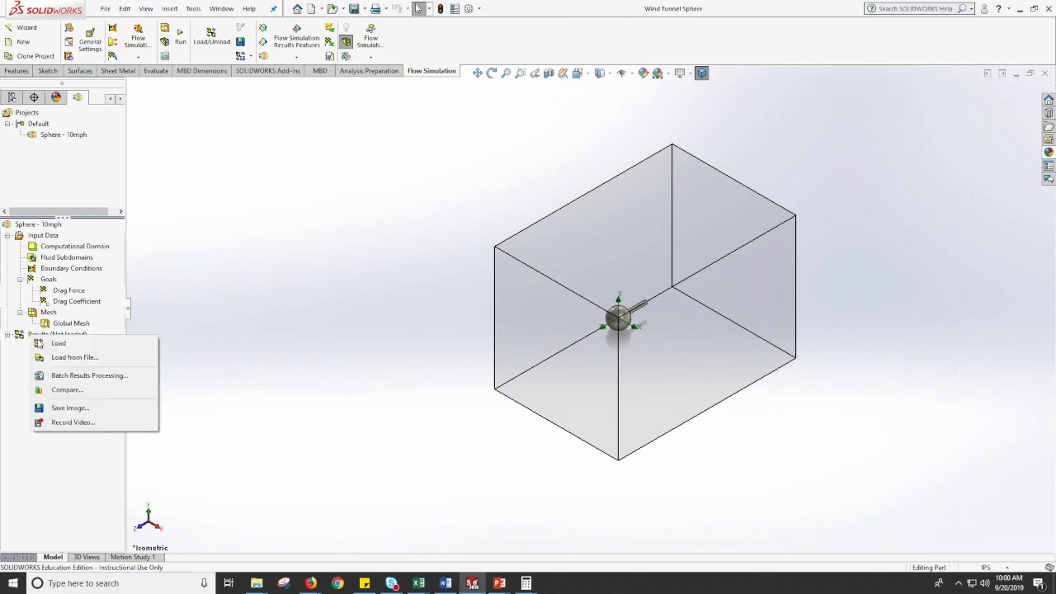
left_click(45, 345)
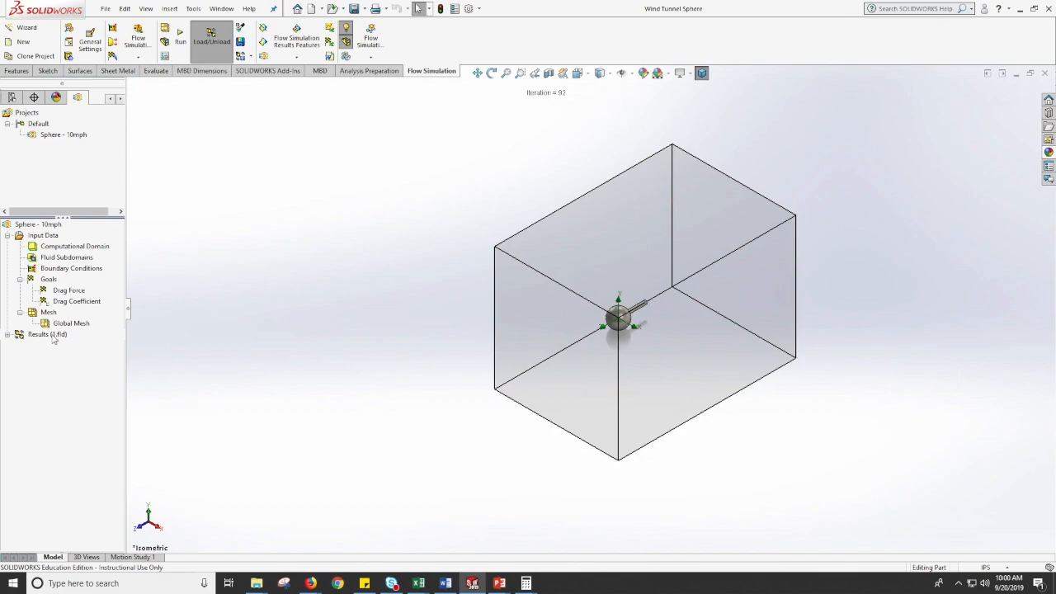
right_click(33, 335)
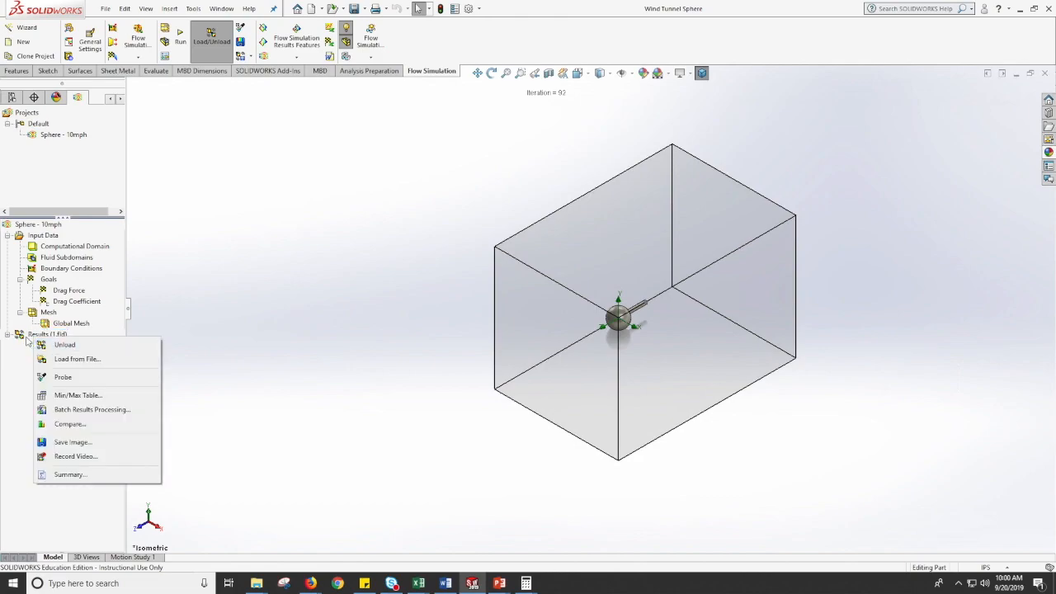
left_click(22, 360)
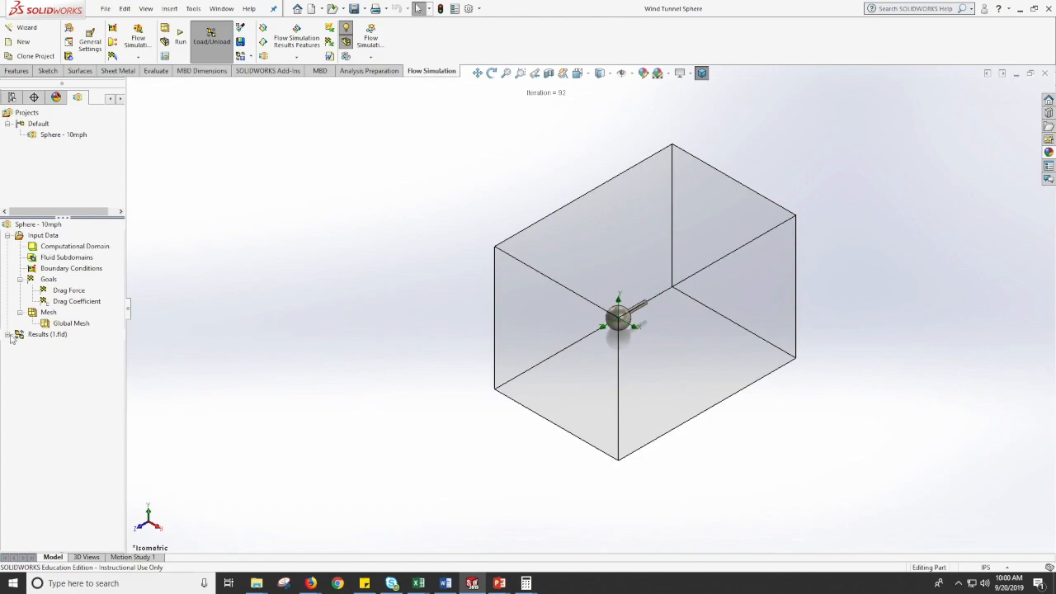
- Insert a cut plot under the results and place it on the YZ plane
left_click(8, 336)
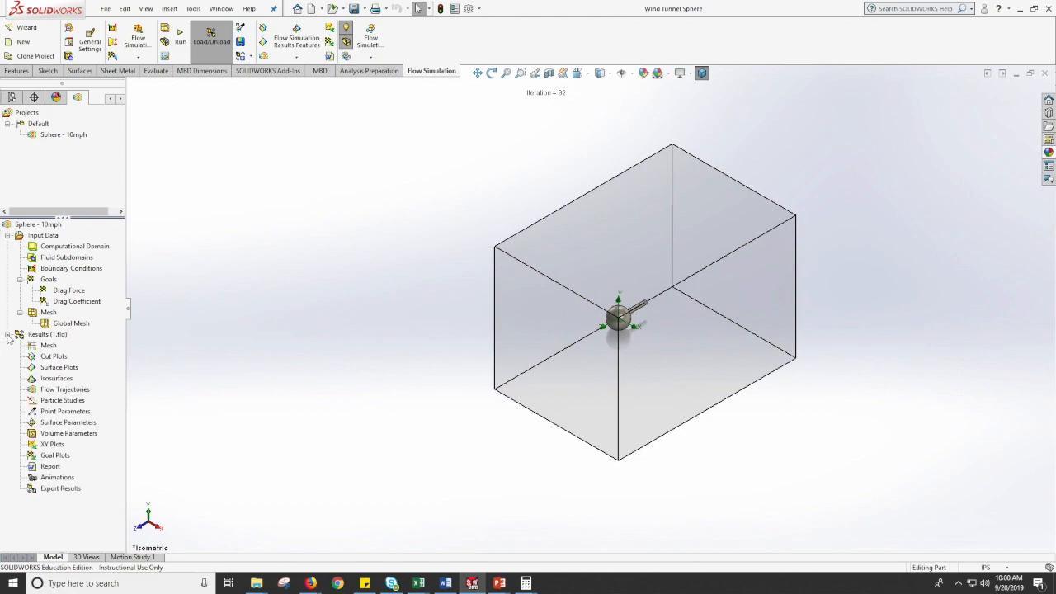
right_click(53, 358)
right_click(53, 359)
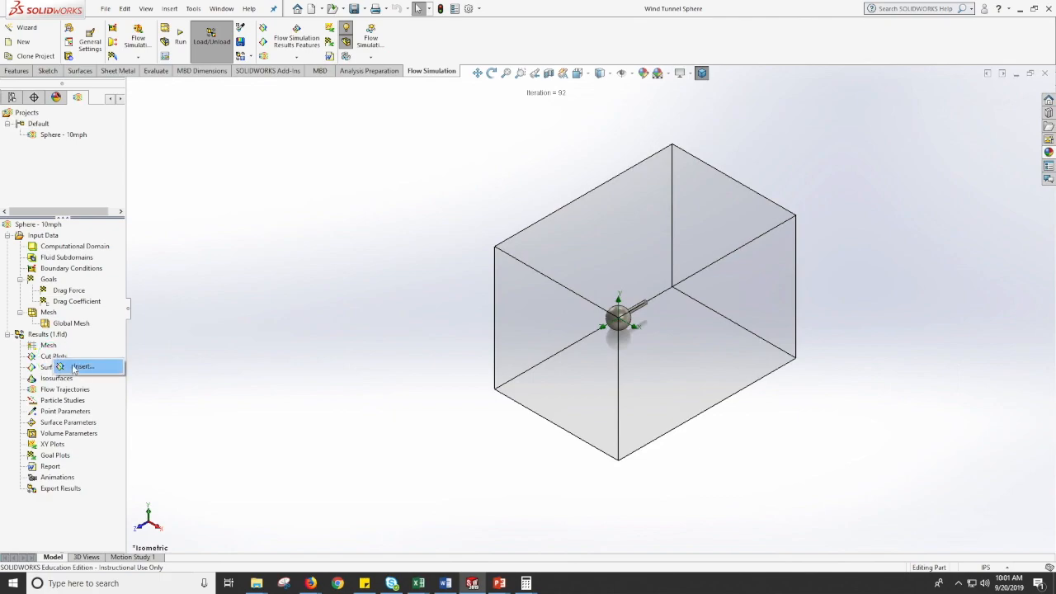
left_click(81, 370)
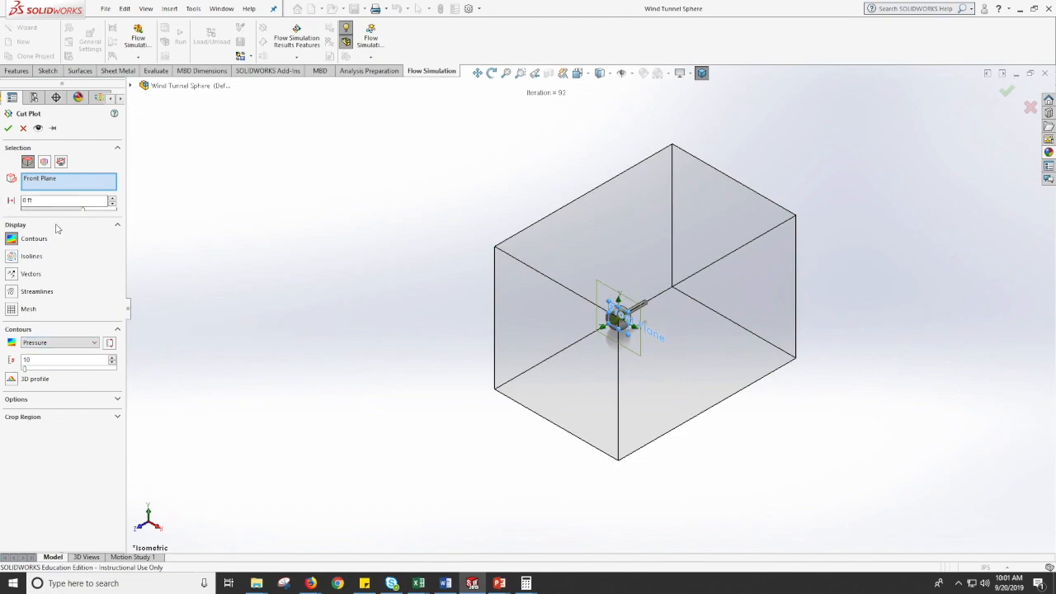
left_click(46, 162)
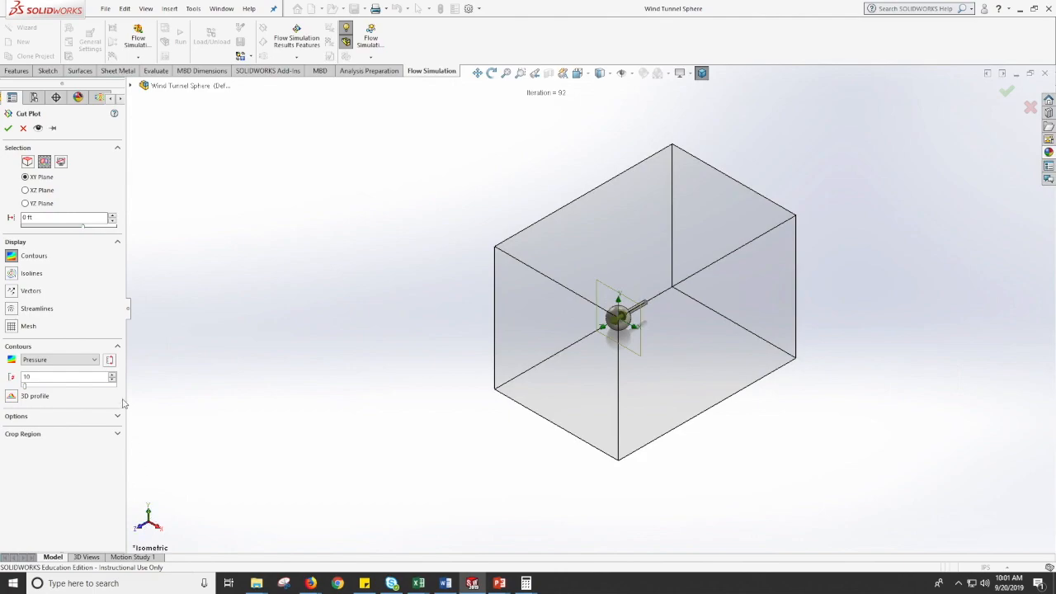
left_click(25, 204)
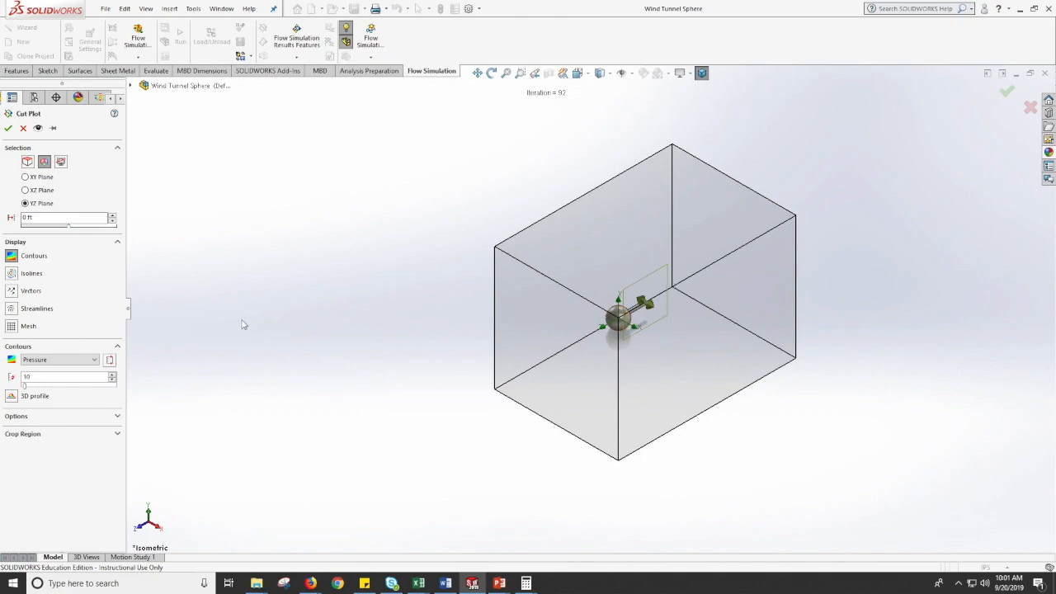
- Add vectors to the cut plot, show Velocity (Z) contours with 255 levels, and accept the plot
left_click(12, 292)
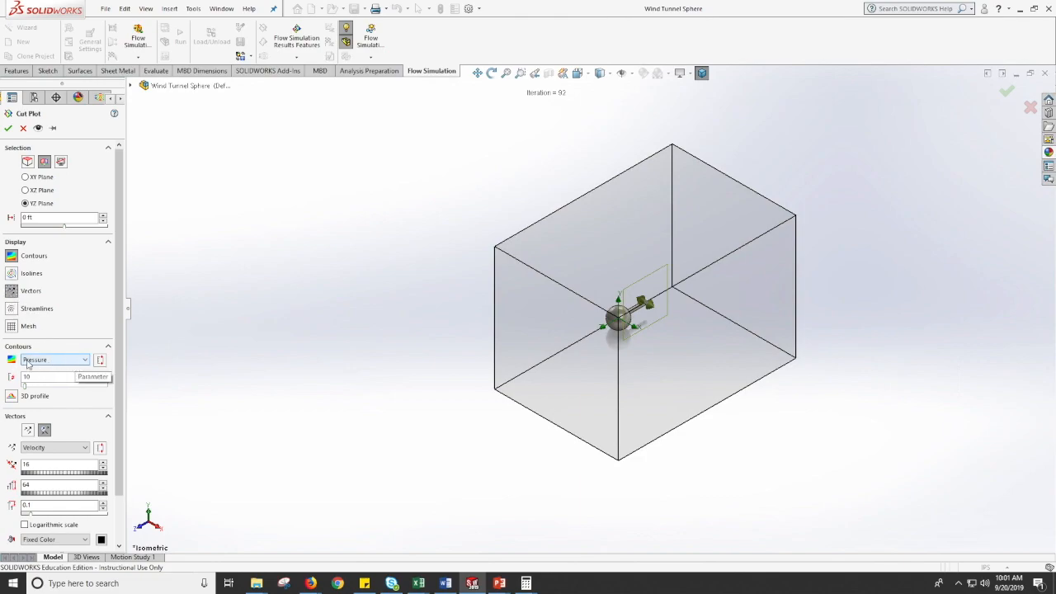
left_click(83, 363)
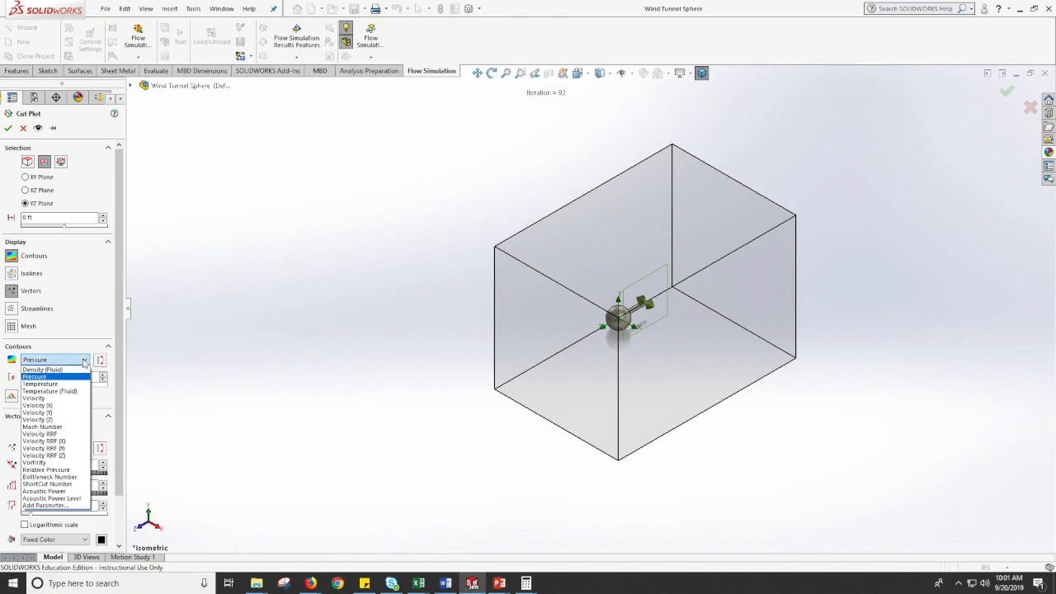
left_click(66, 420)
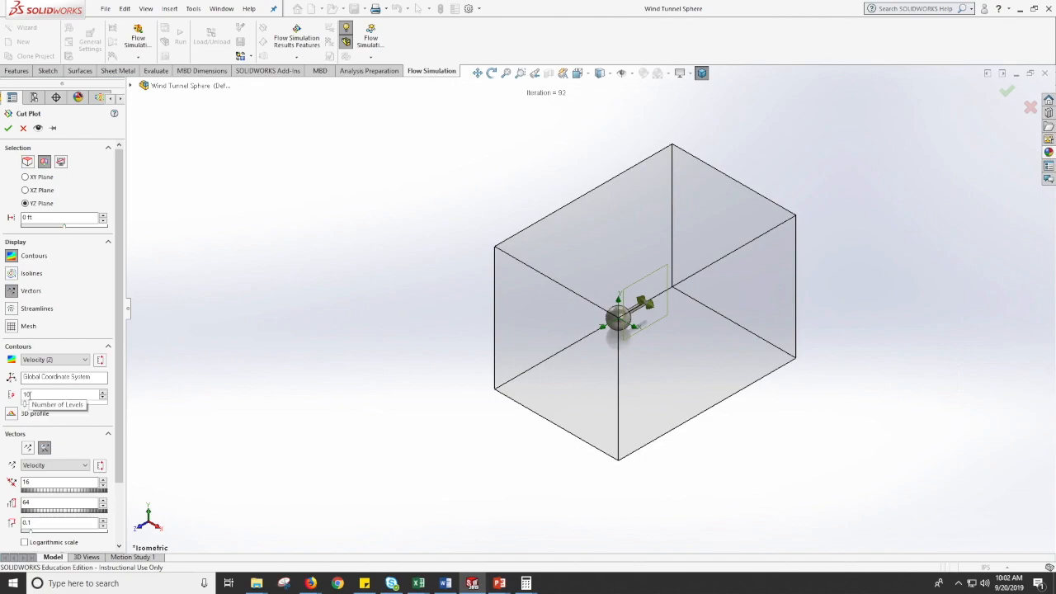
left_click_drag(25, 402, 121, 410)
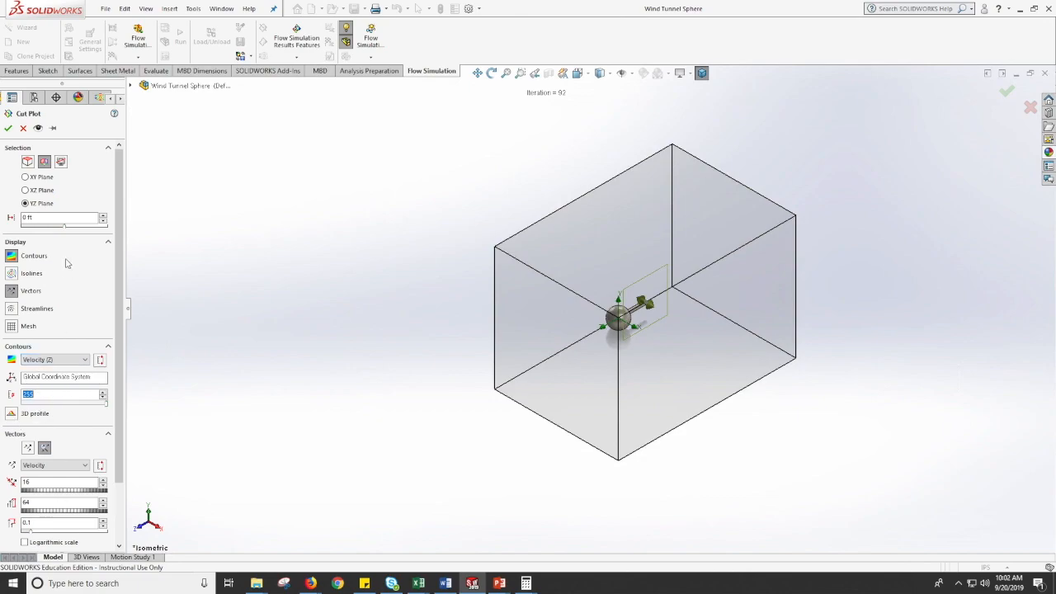
left_click(8, 130)
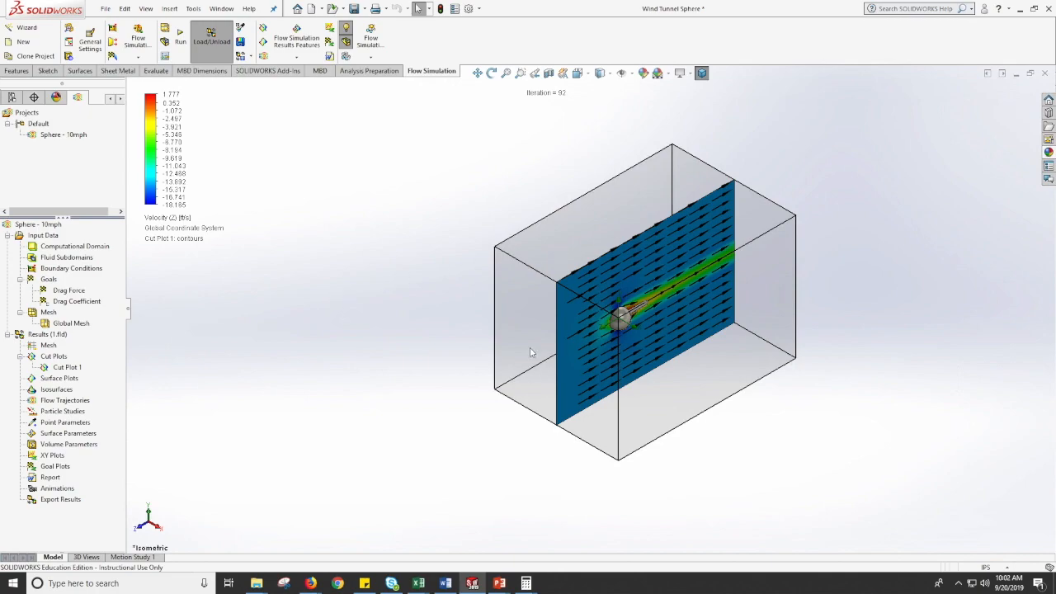
- View the cut plot around the sphere from the front and from the right side
left_click(589, 76)
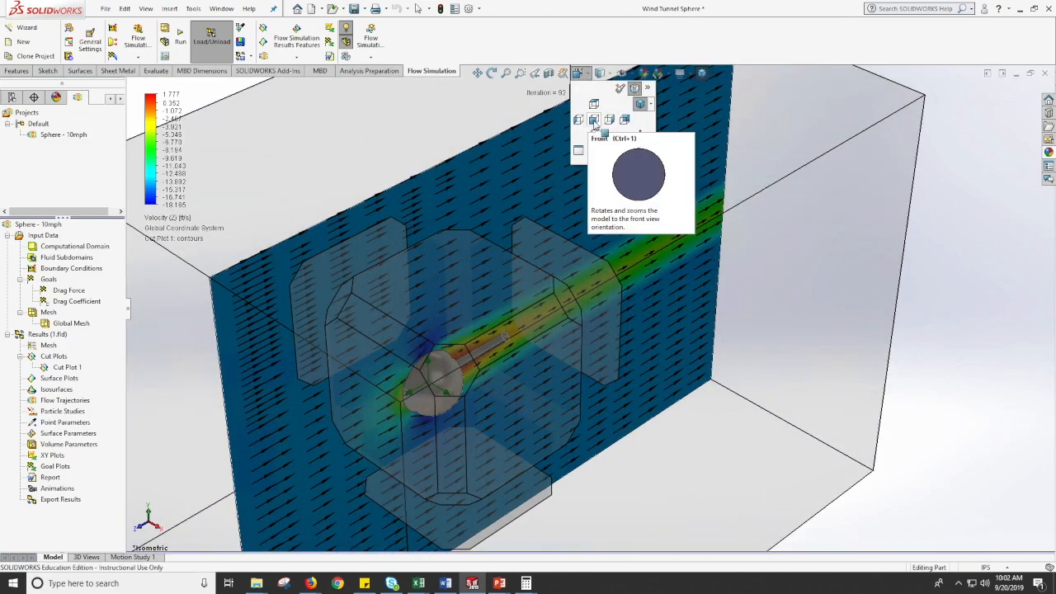
left_click(593, 122)
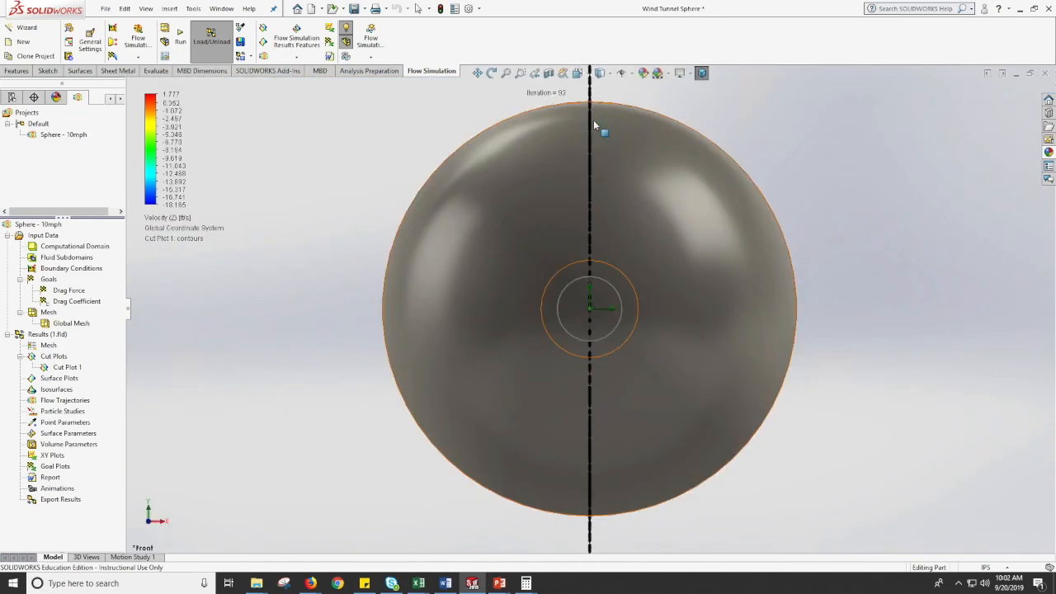
left_click(577, 72)
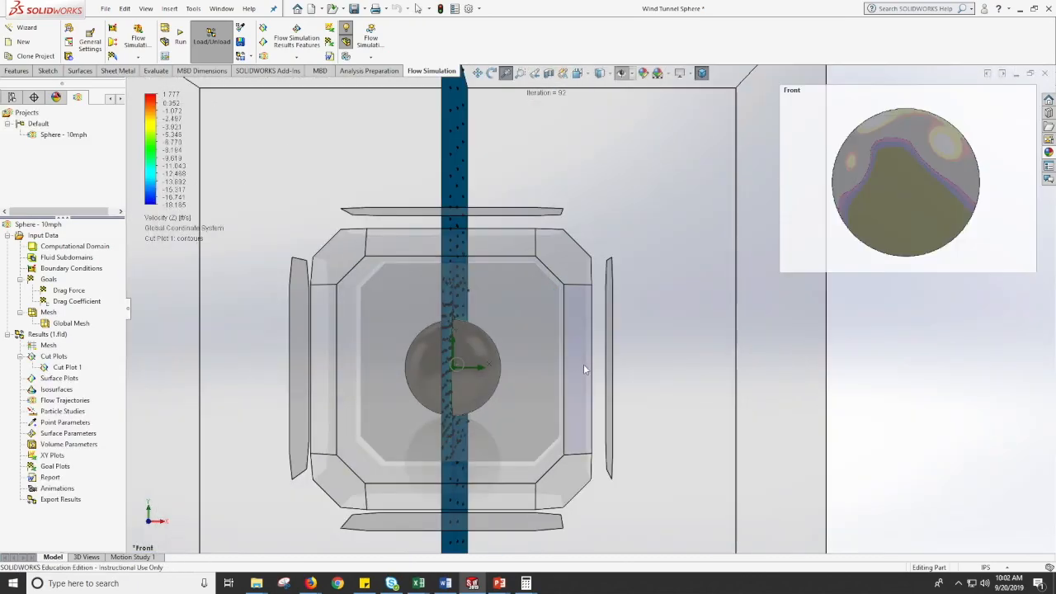
left_click(609, 366)
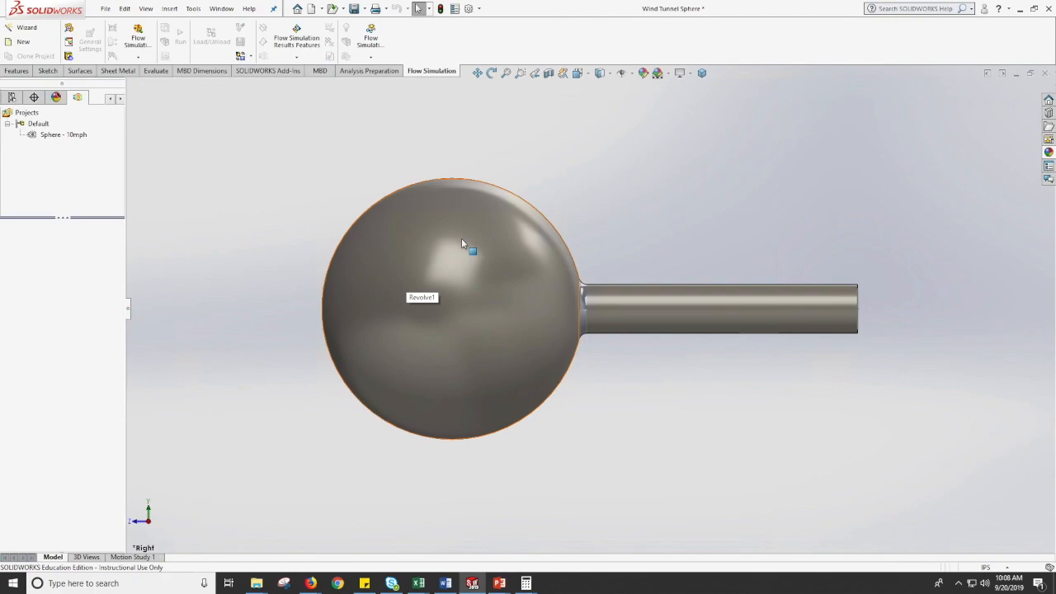
- Clone the Sphere - 10mph project as "Sphere - 20mph" in the current configuration, without copying the results
left_click(50, 137)
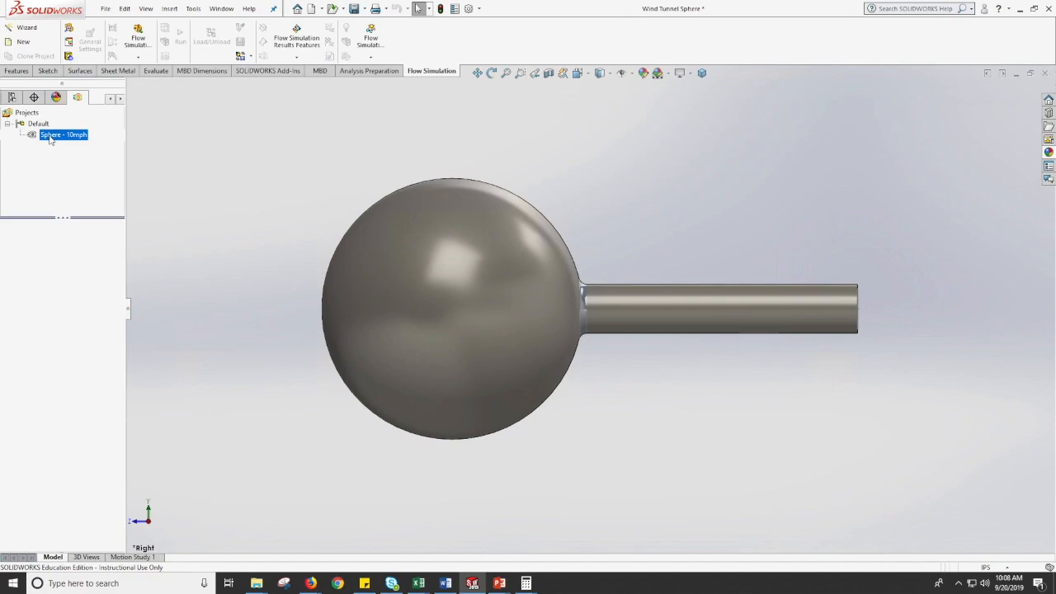
right_click(49, 141)
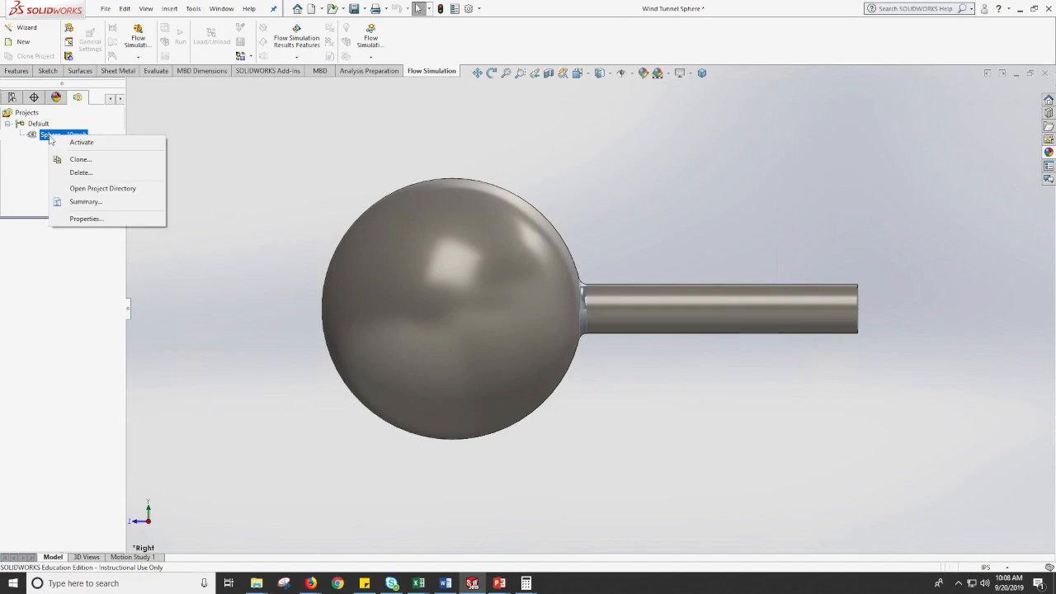
left_click(83, 157)
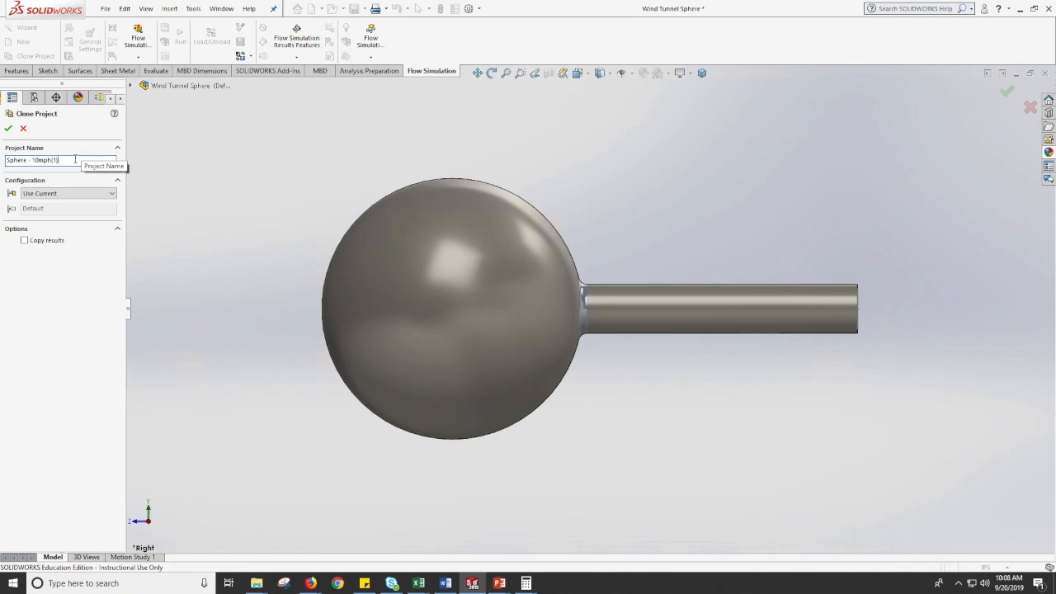
key("BackSpace")
key("BackSpace")
key("BackSpace")
key("BackSpace")
type("2")
left_click(9, 128)
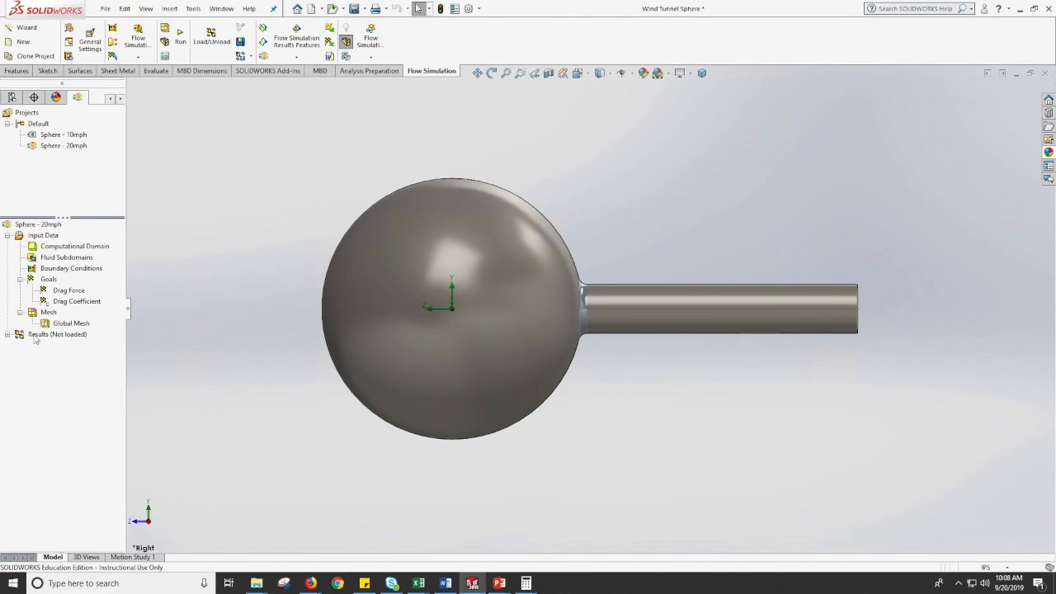
- Activate the Sphere - 10mph project to view its cut plot, and reactivate Sphere - 20mph
left_click(56, 134)
left_click(58, 135)
double_click(34, 136)
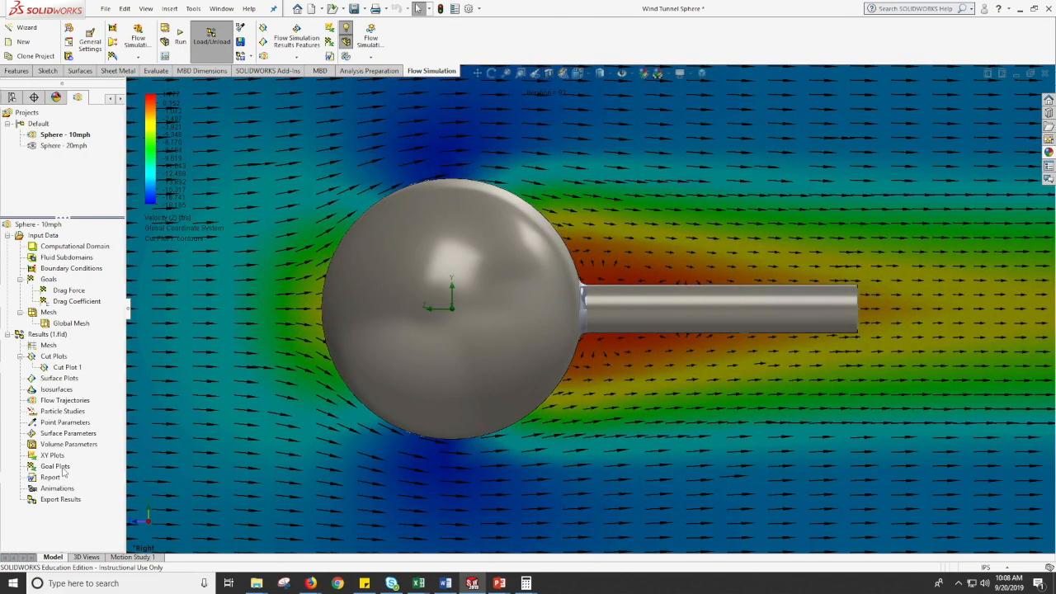
double_click(33, 149)
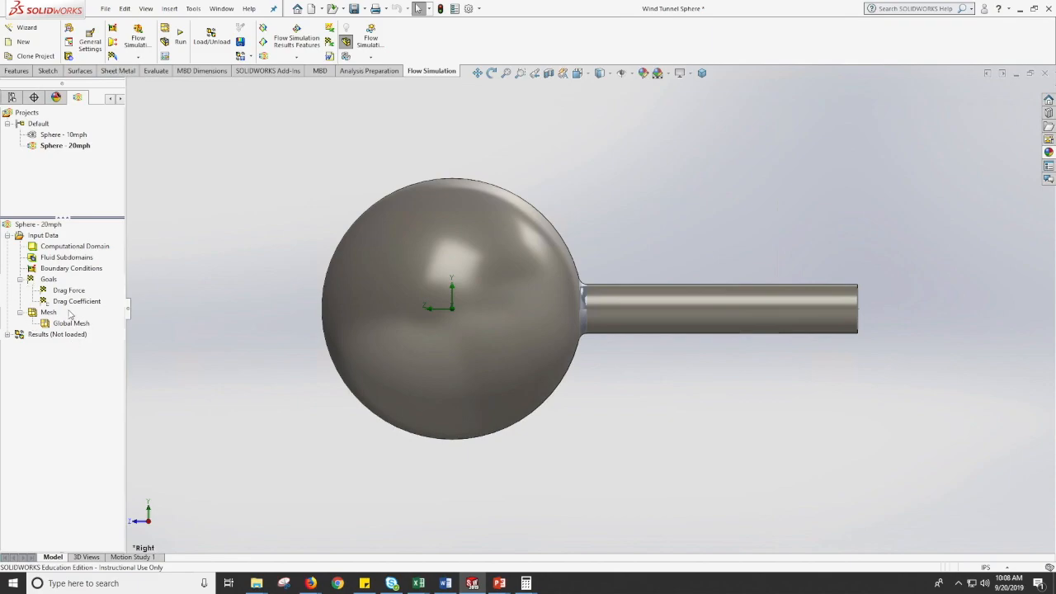
- Open the general settings of Sphere - 20mph and review the analysis type, fluids, wall conditions, and initial and ambient conditions
left_click(41, 237)
right_click(40, 237)
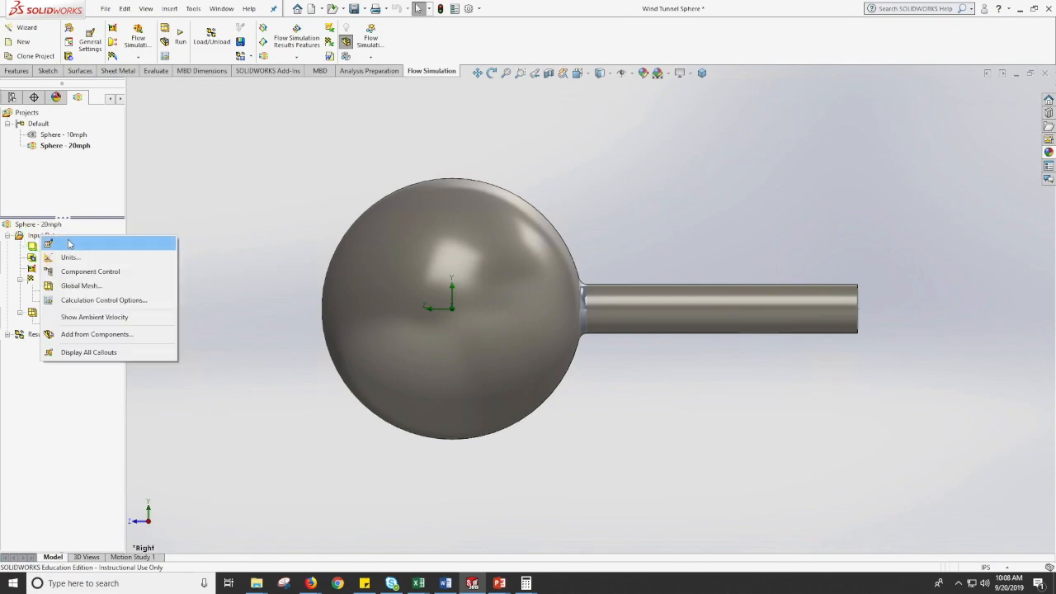
left_click(72, 242)
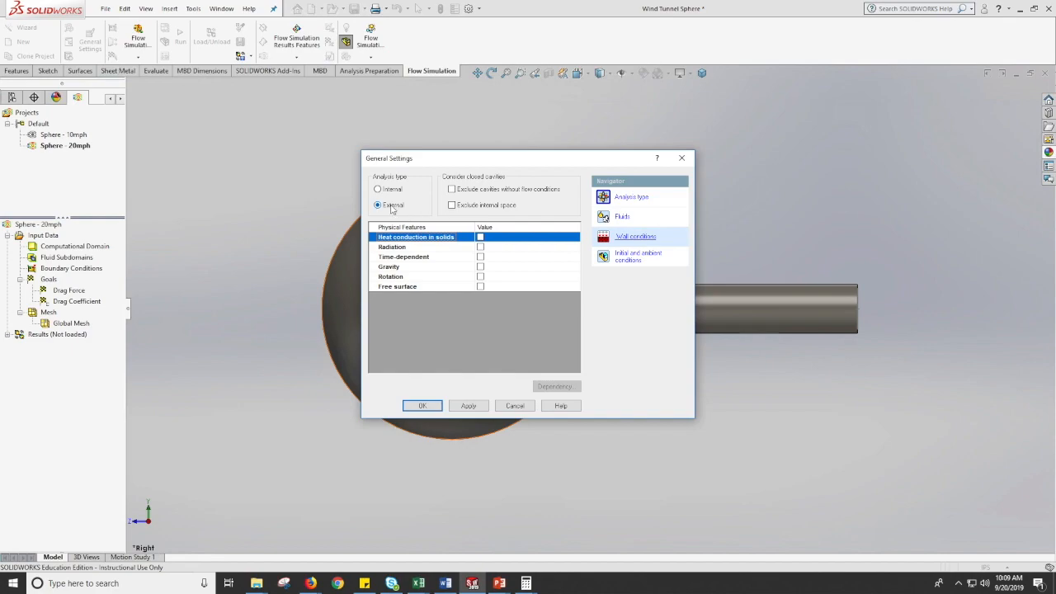
left_click(620, 217)
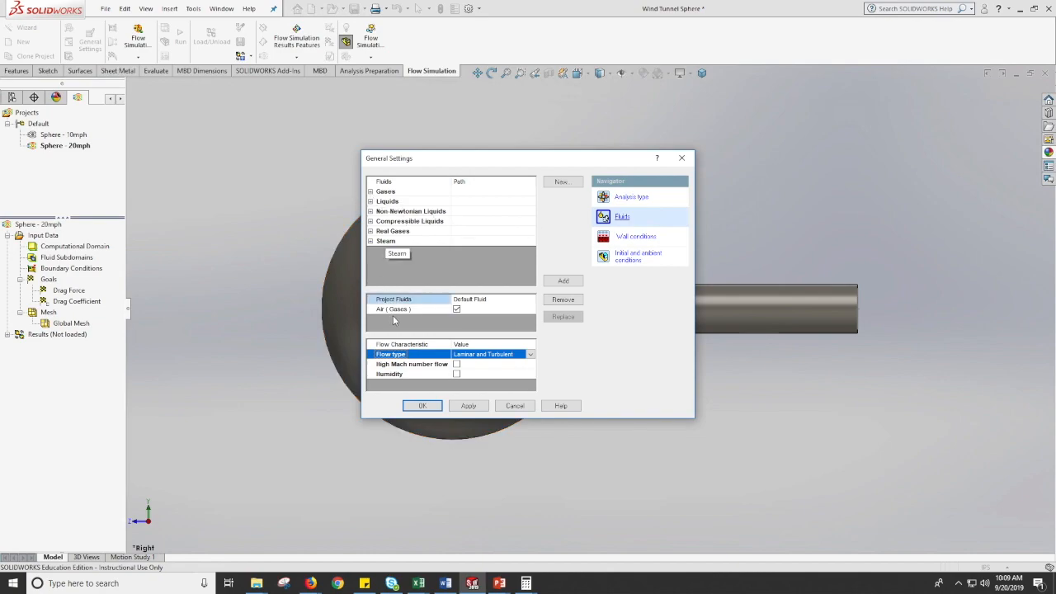
left_click(660, 243)
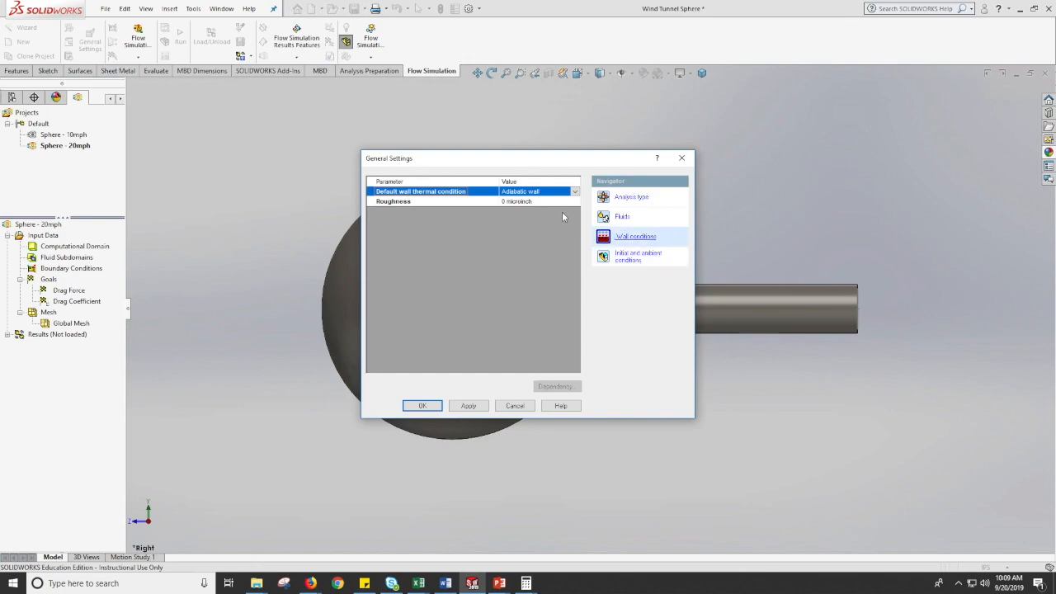
left_click(649, 260)
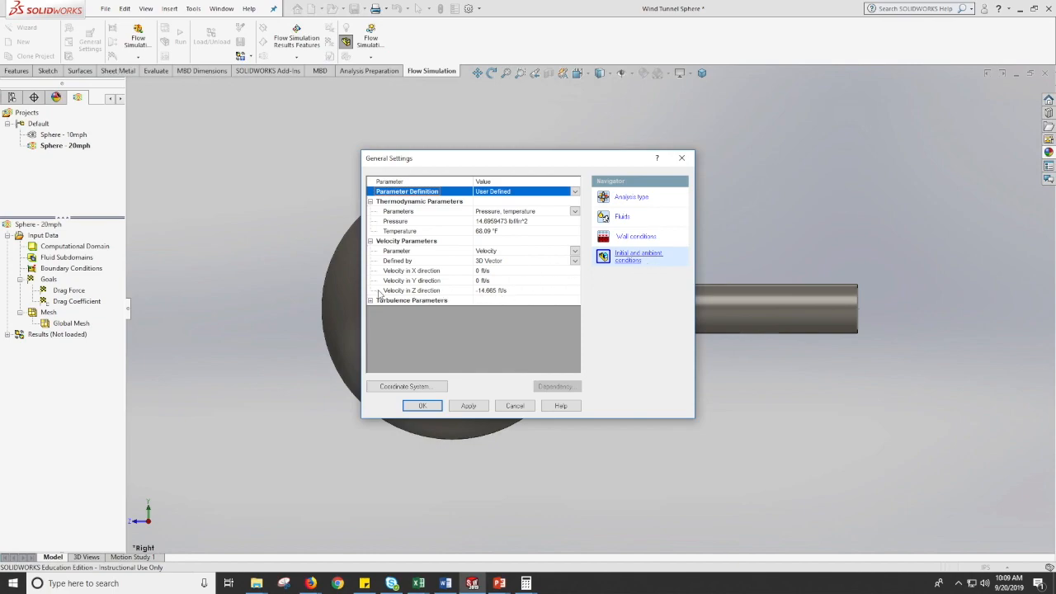
- Set the ambient velocity in the Z direction to -29.3 ft/s and accept the general settings
left_click(483, 293)
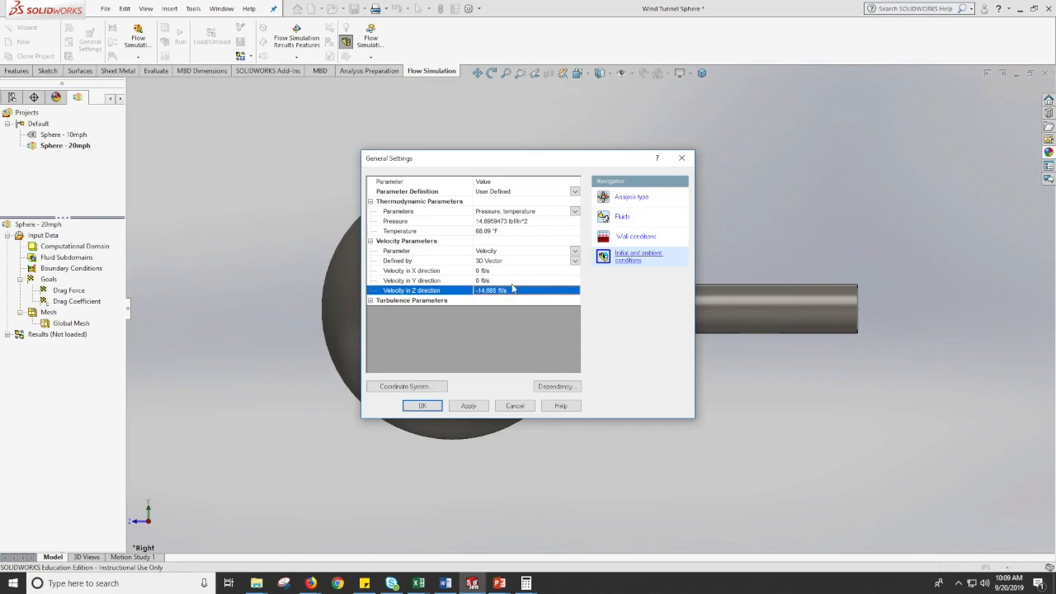
left_click(494, 289)
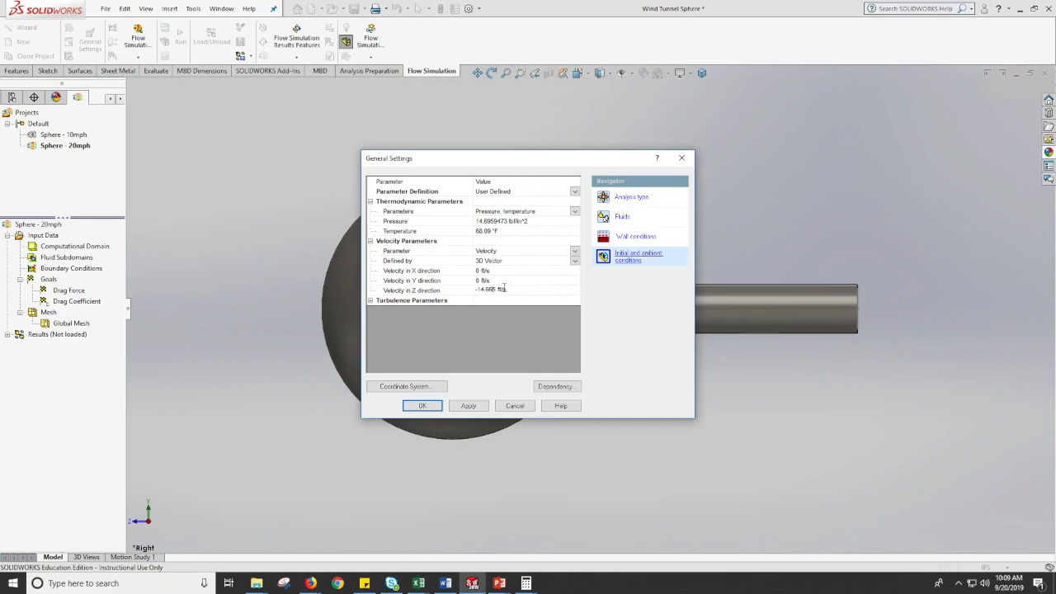
key("shift+Left")
key("shift+Left")
type("29")
key("shift+Right")
key("shift+Right")
type("2")
key("BackSpace")
type("3")
left_click(421, 407)
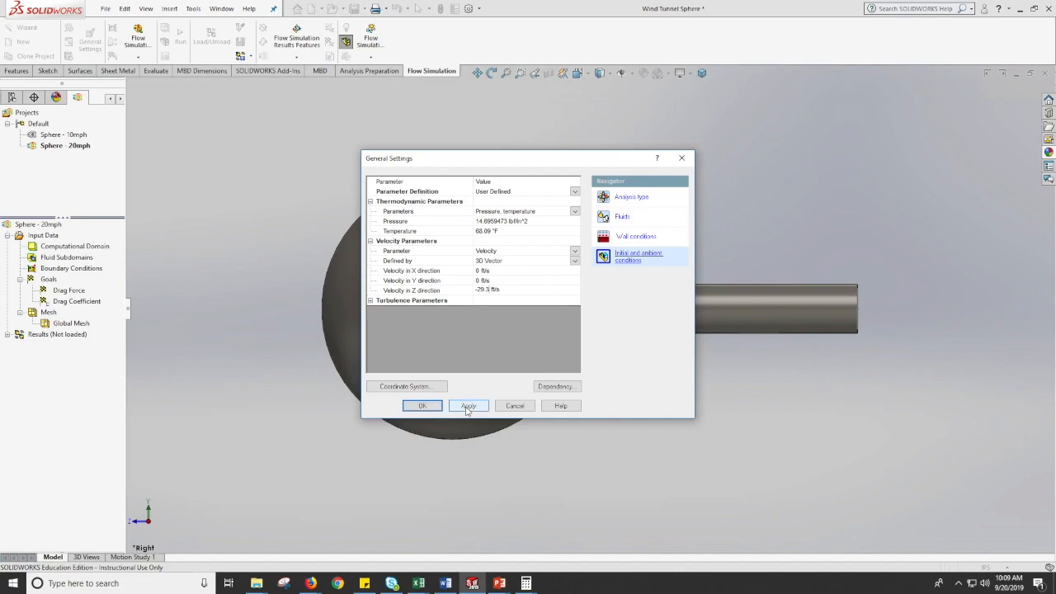
left_click(422, 406)
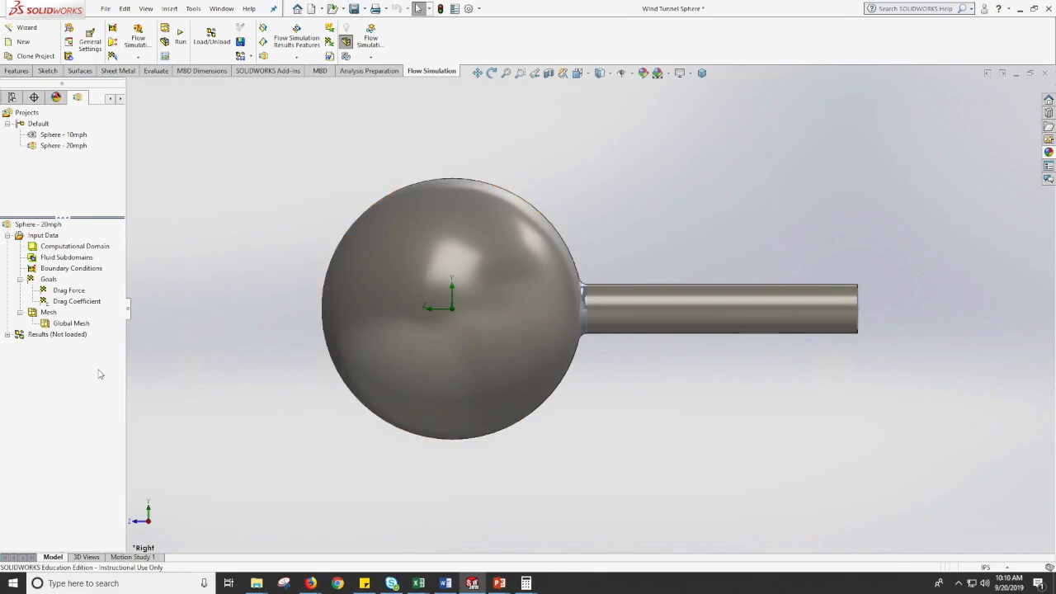
- Edit the Drag Coefficient goal's expression so that its velocity term is 29.3, and accept it
left_click(74, 302)
right_click(74, 302)
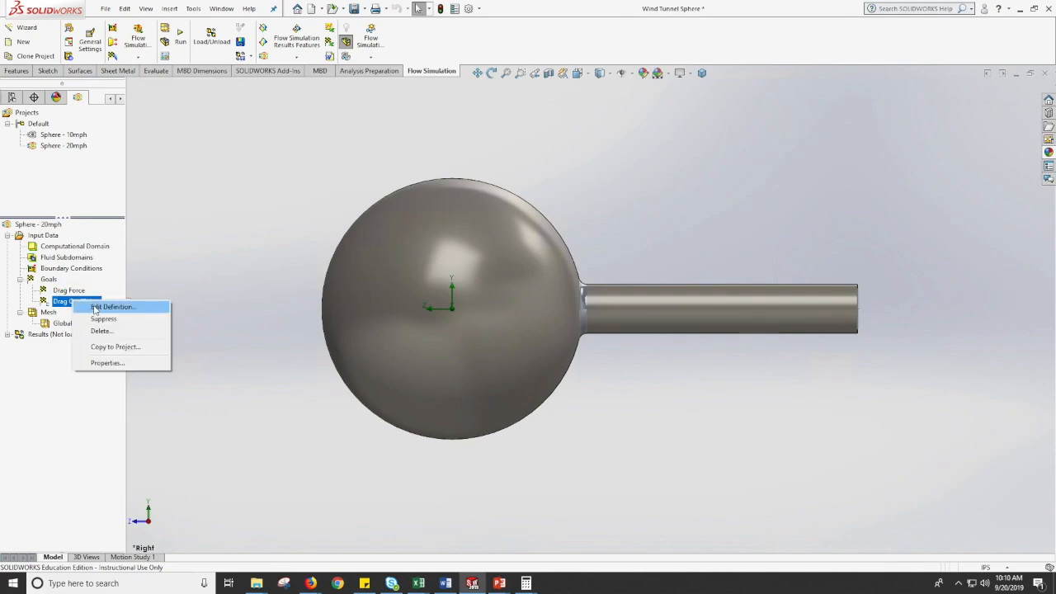
left_click(95, 307)
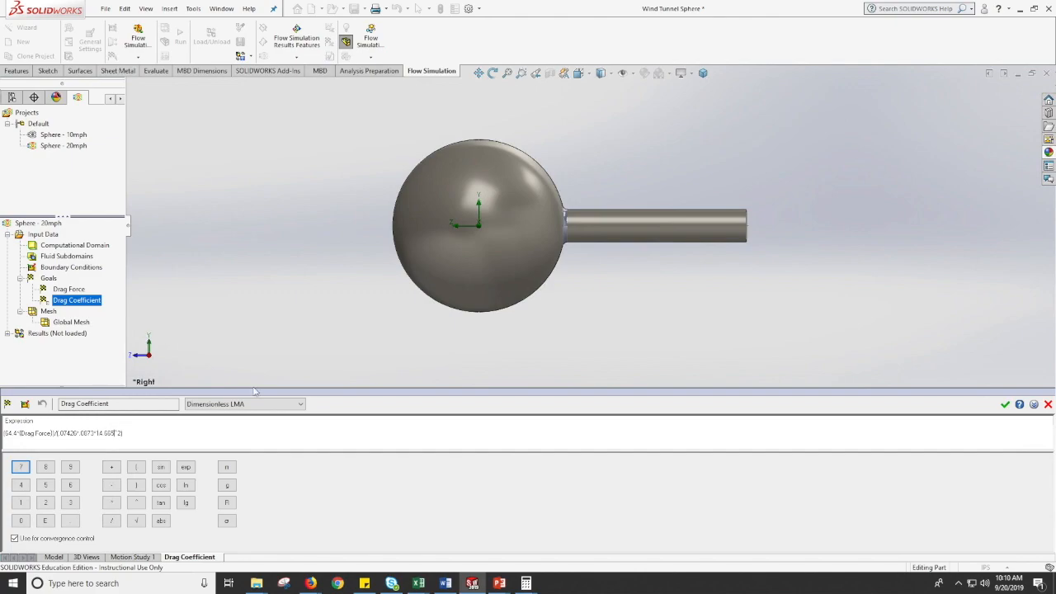
key("shift+Left")
key("shift+Left")
key("shift+Left")
type("29.3")
left_click(1005, 404)
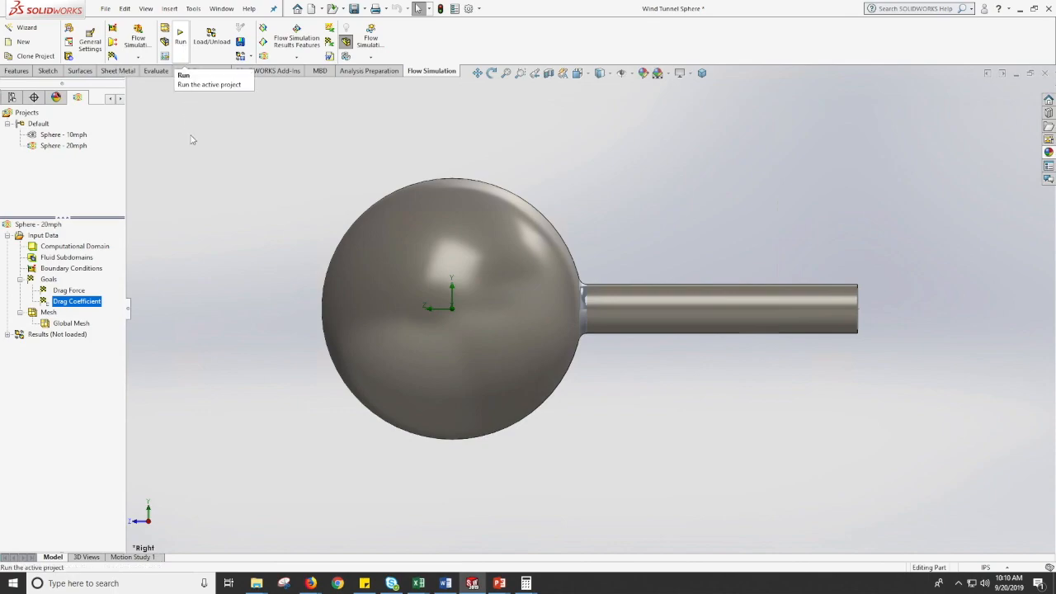
- Run Sphere - 20mph as a new calculation on this computer with all cores and results loading, and bring up the solver window
left_click(182, 40)
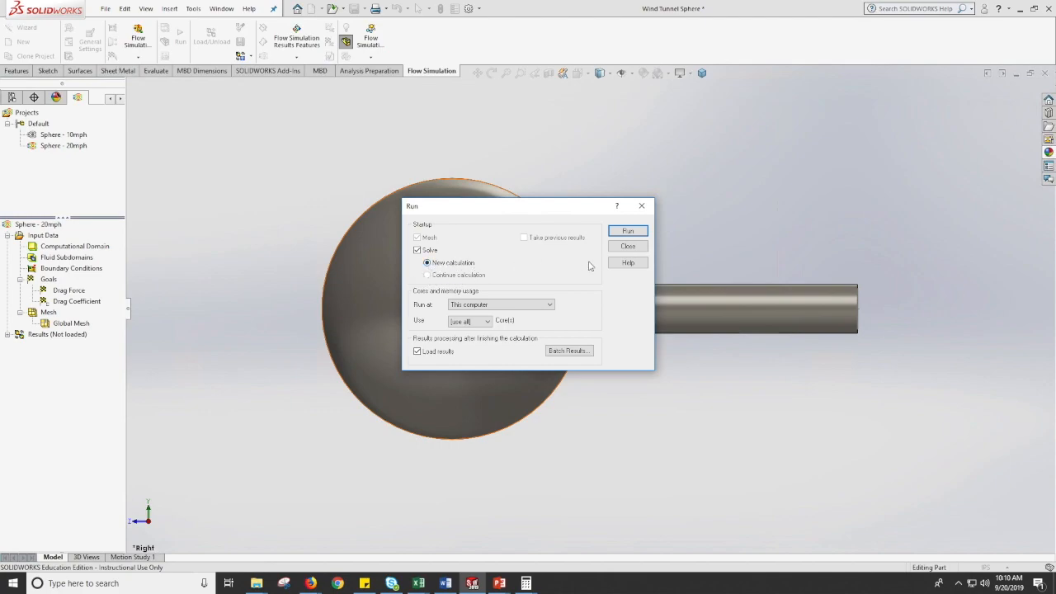
left_click(626, 231)
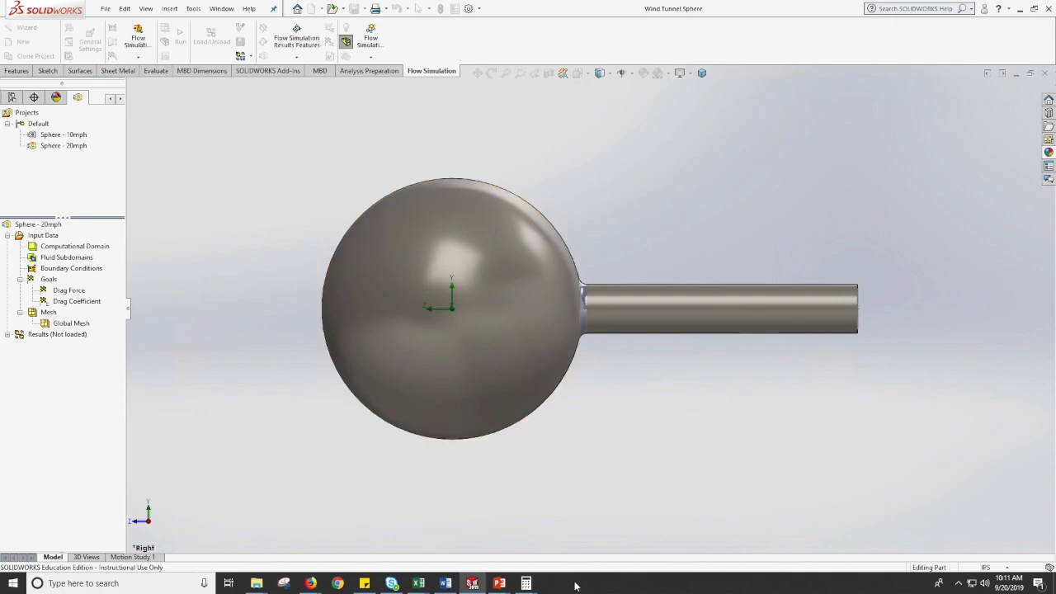
left_click(555, 584)
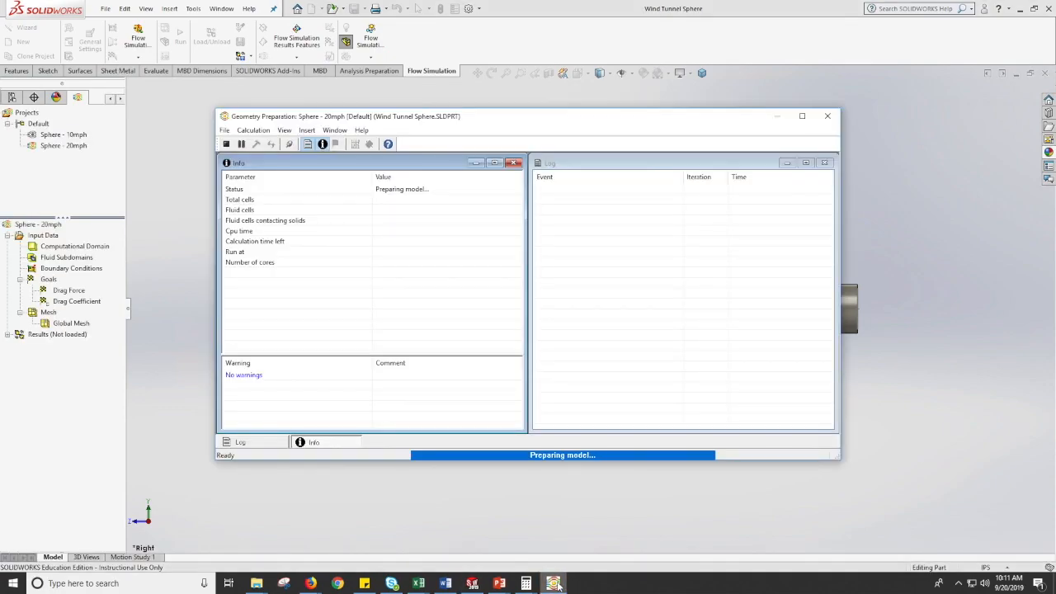